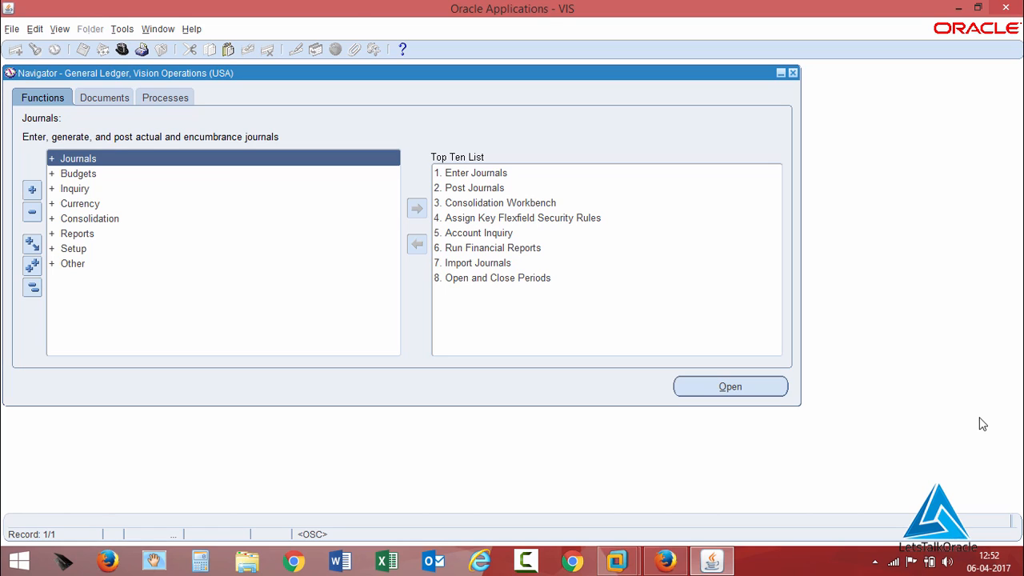
# Step: Open the key flexfield Segments form found under Setup, Financials, Flexfields, Key
pyautogui.doubleClick(77, 251)
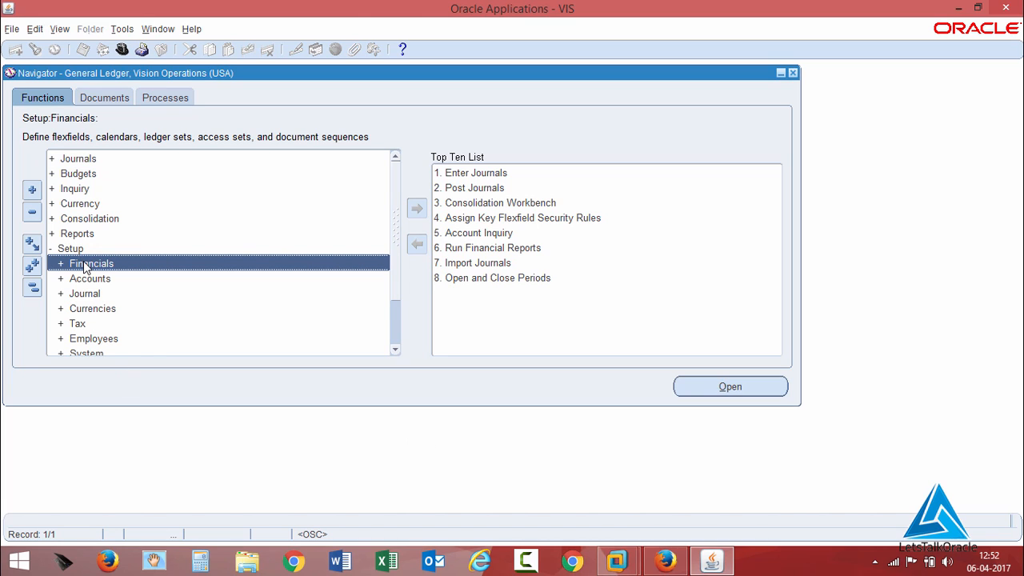
pyautogui.doubleClick(86, 266)
pyautogui.doubleClick(113, 280)
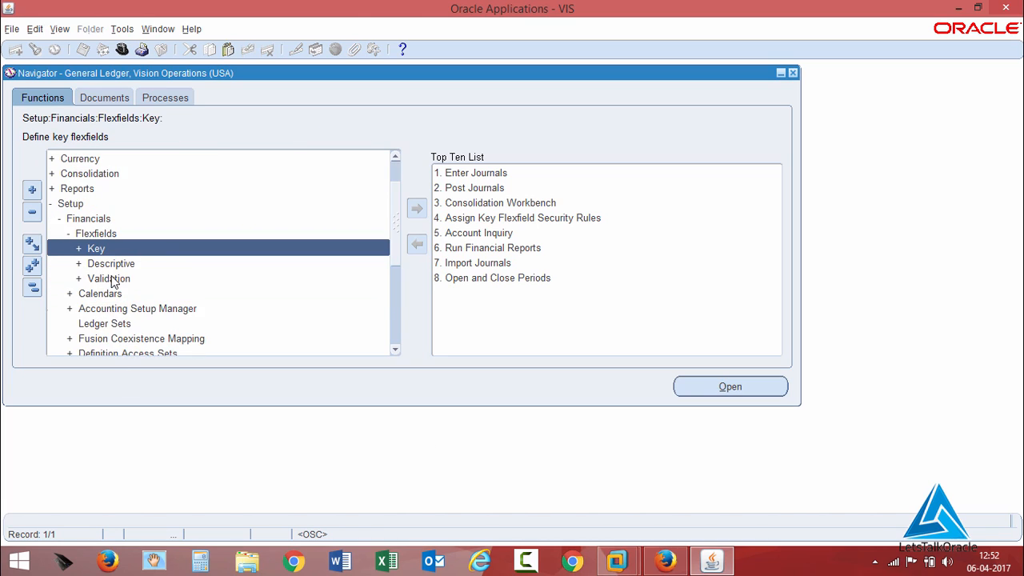
pyautogui.doubleClick(124, 250)
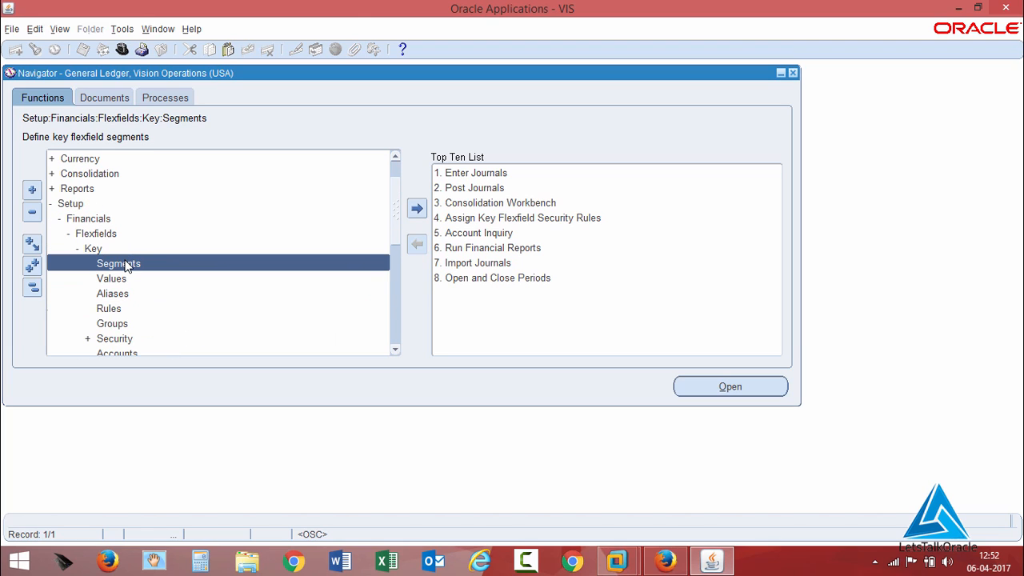
pyautogui.doubleClick(129, 263)
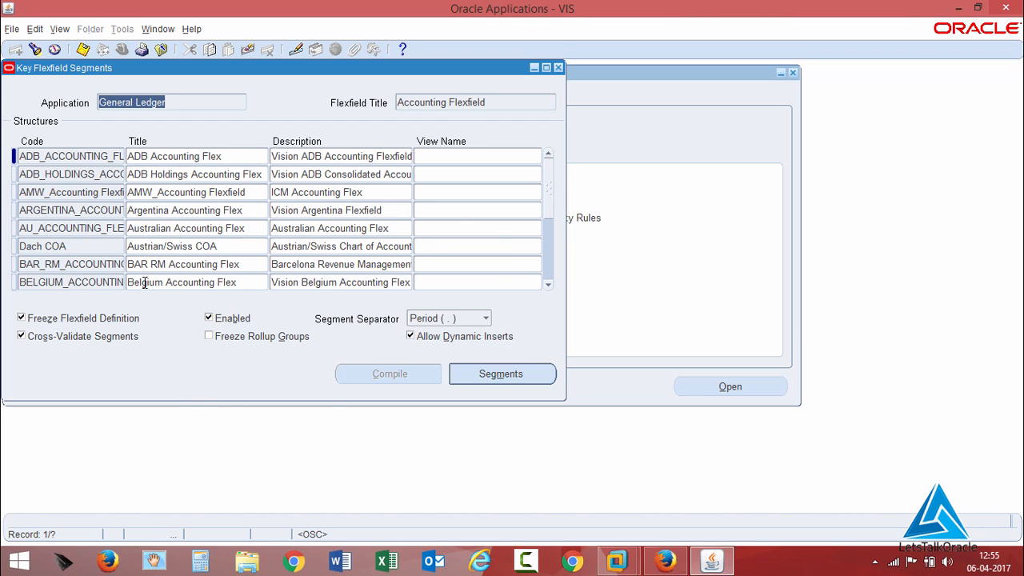
# Step: Add an Accounting Flexfield structure with code and title Test_Accounting_Flex and description "Test Accounting Flexfield"
pyautogui.click(70, 175)
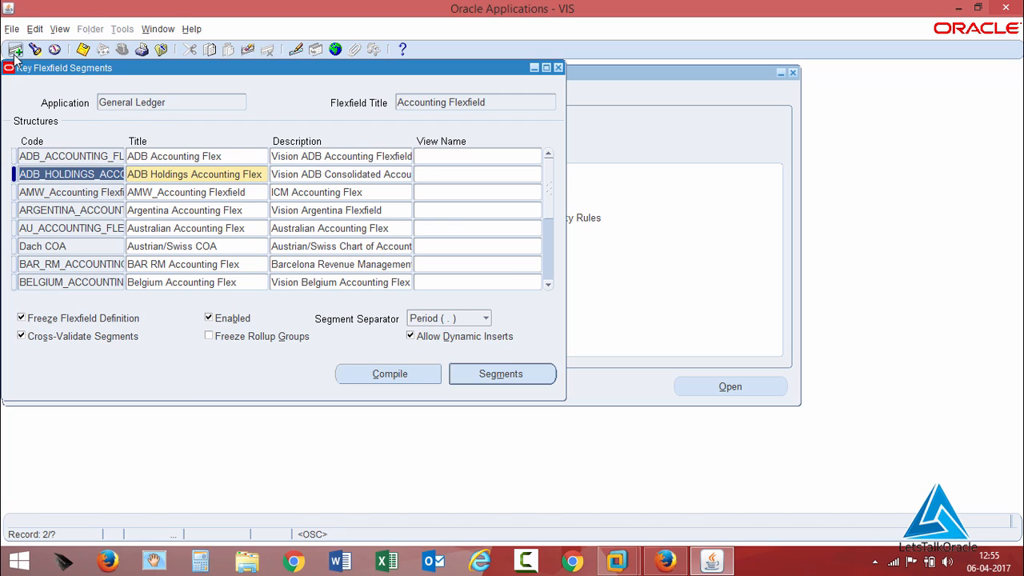
pyautogui.click(16, 49)
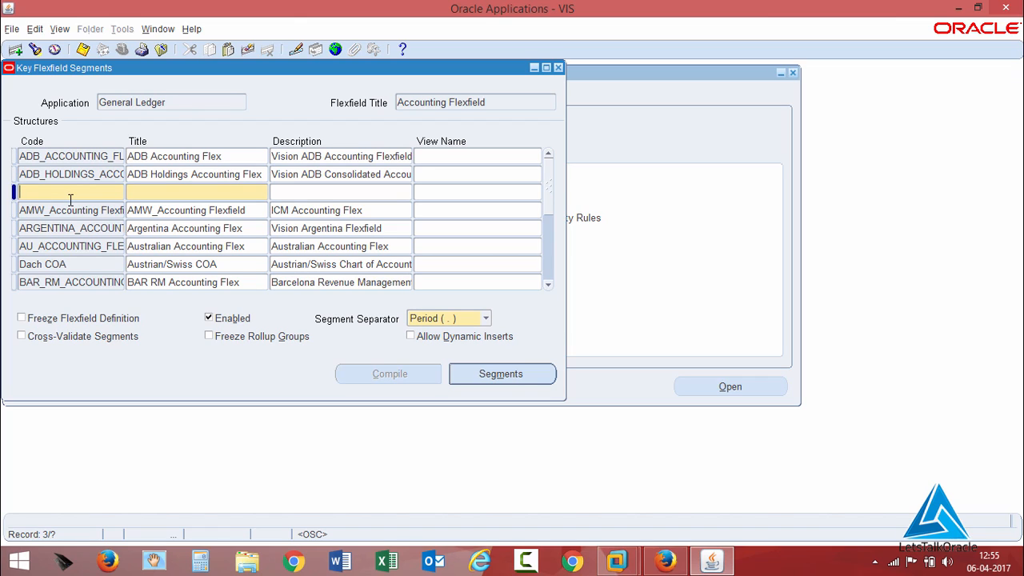
pyautogui.write('Test_Accounting_Flex')
pyautogui.press('Tab')
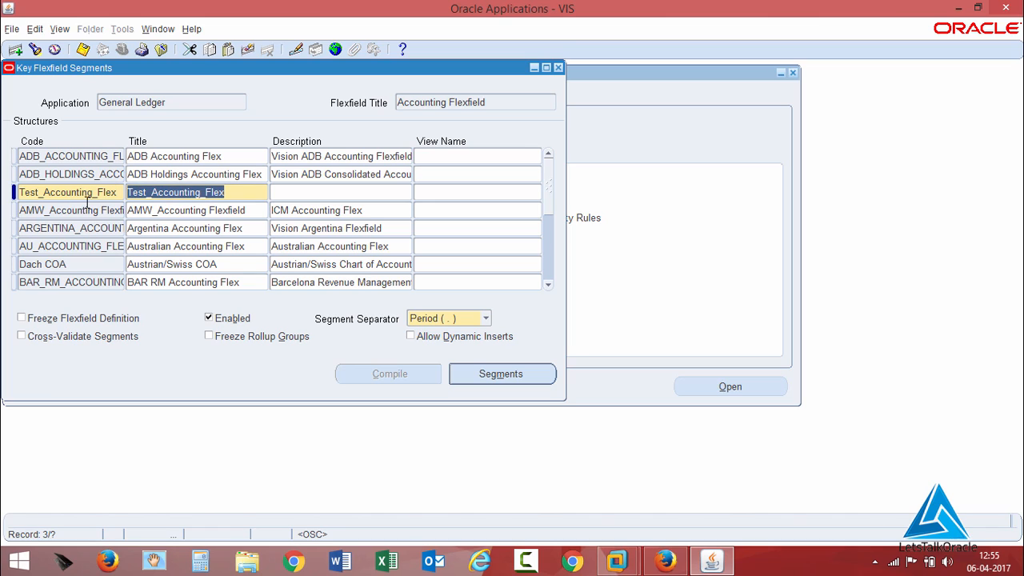
pyautogui.click(290, 190)
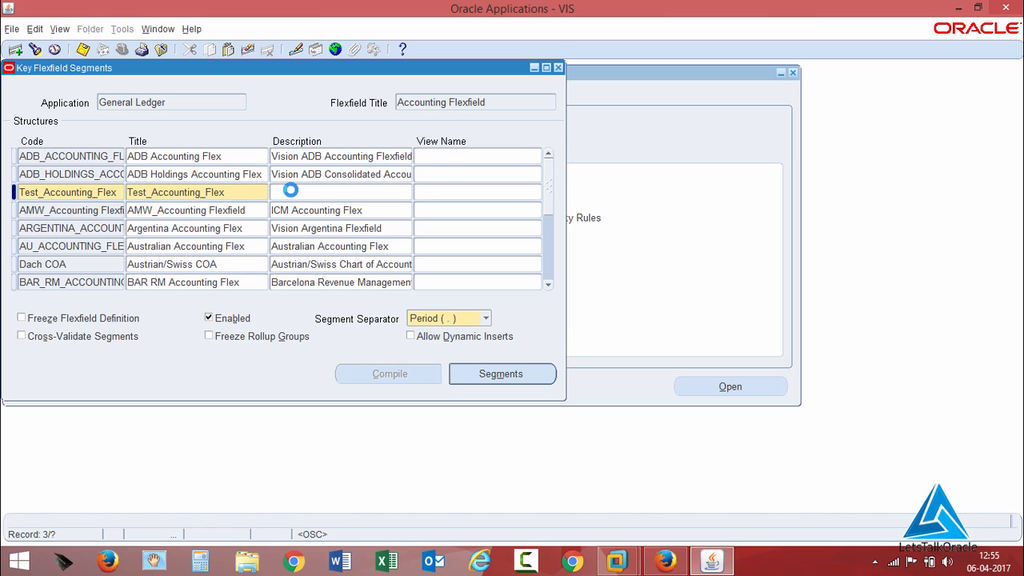
pyautogui.write('Test Accounting Flexfield')
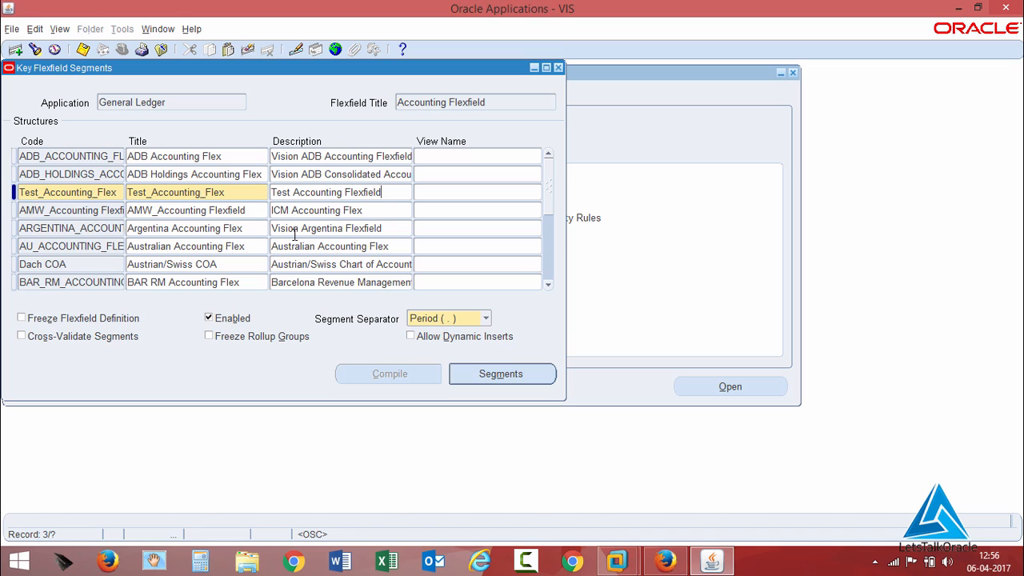
# Step: Open the new structure's segments and define segment 1, Company, using column SEGMENT1
pyautogui.click(496, 374)
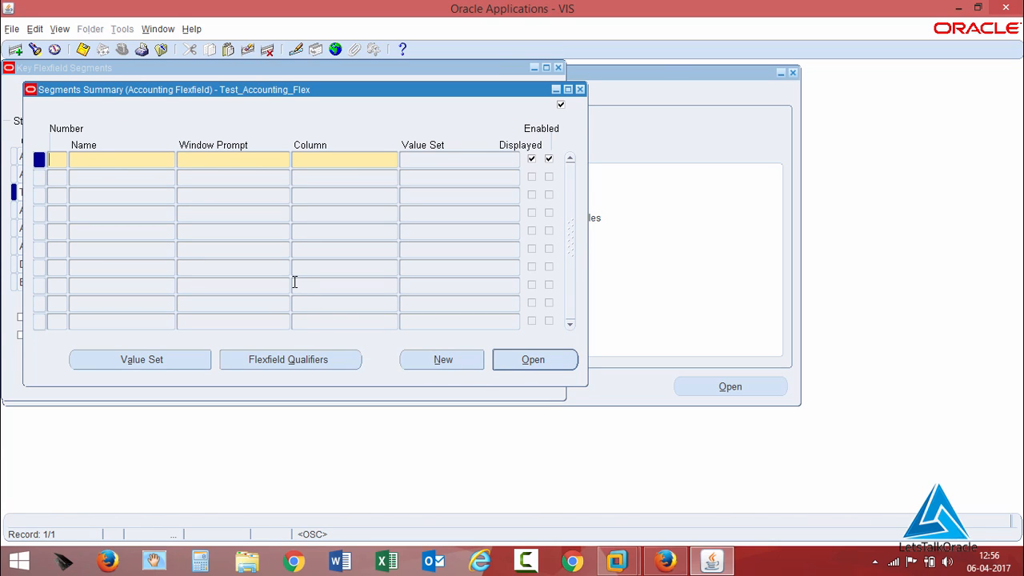
pyautogui.write('1')
pyautogui.write('Company')
pyautogui.press('Tab')
pyautogui.press('Tab')
pyautogui.write('seg')
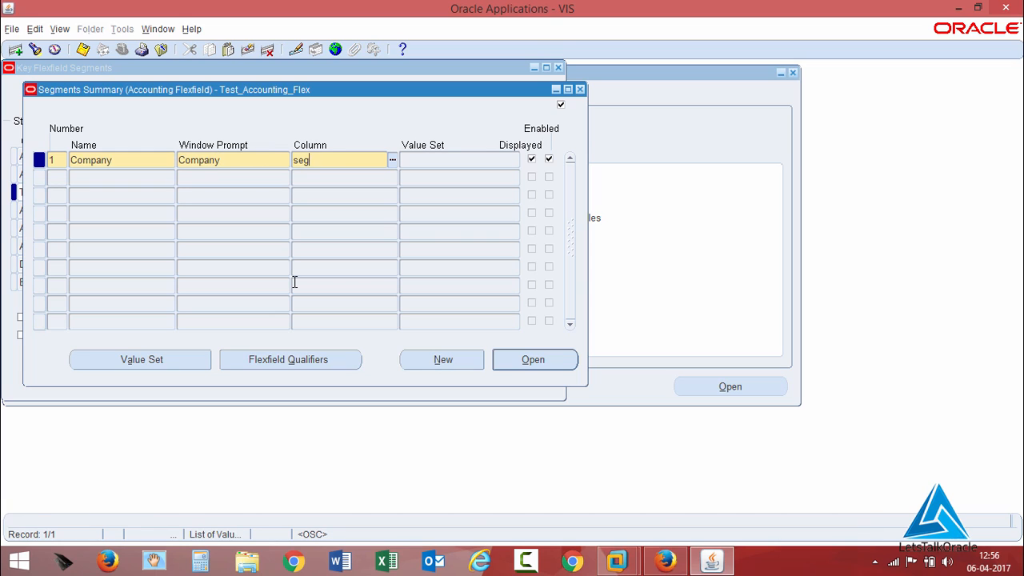
pyautogui.write('ment')
pyautogui.write('1')
pyautogui.press('Tab')
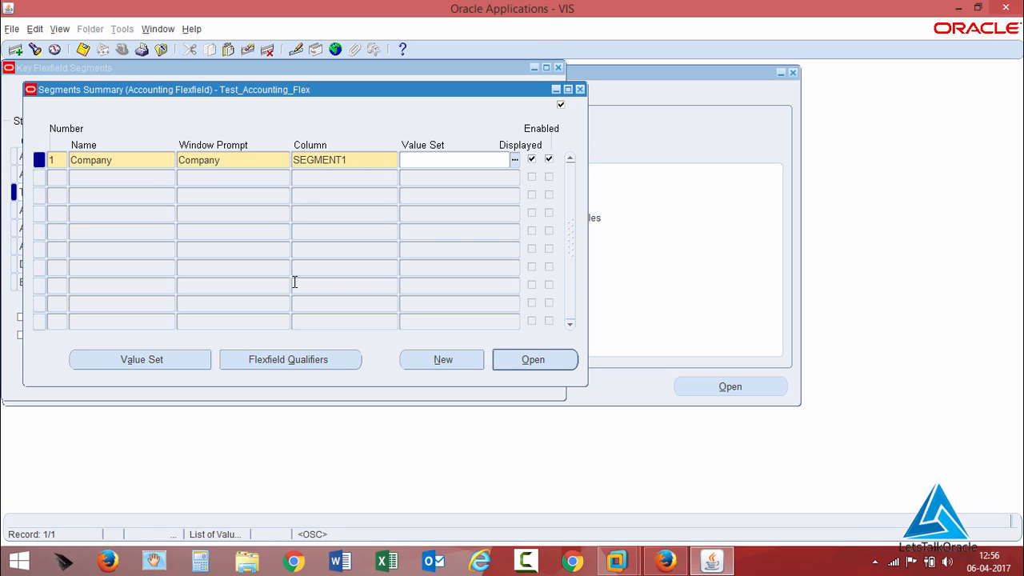
# Step: Define segment number 2 named Department, assigned to column SEGMENT2
pyautogui.click(58, 177)
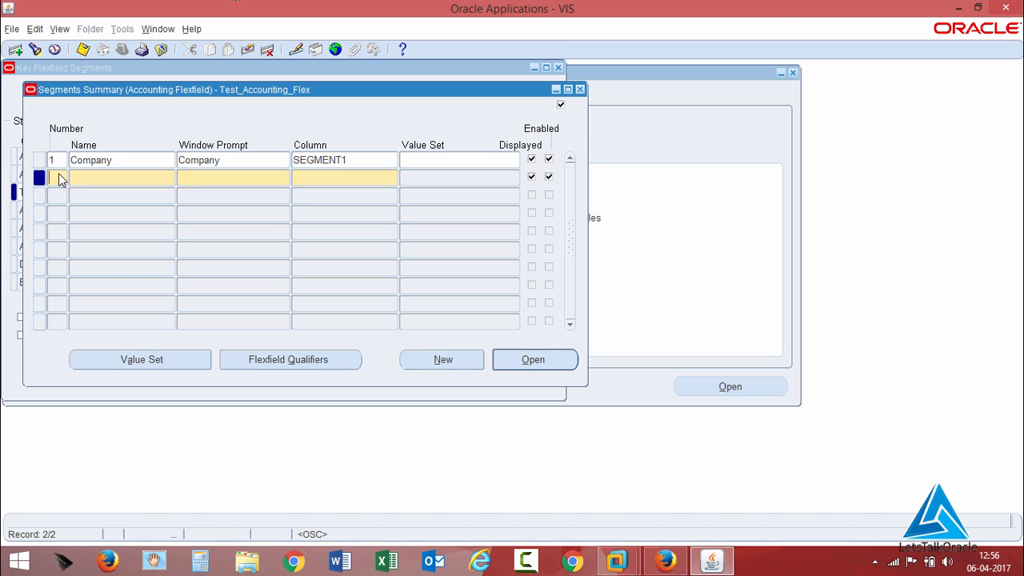
pyautogui.write('2')
pyautogui.write('Depar')
pyautogui.write('tment')
pyautogui.press('Tab')
pyautogui.press('Tab')
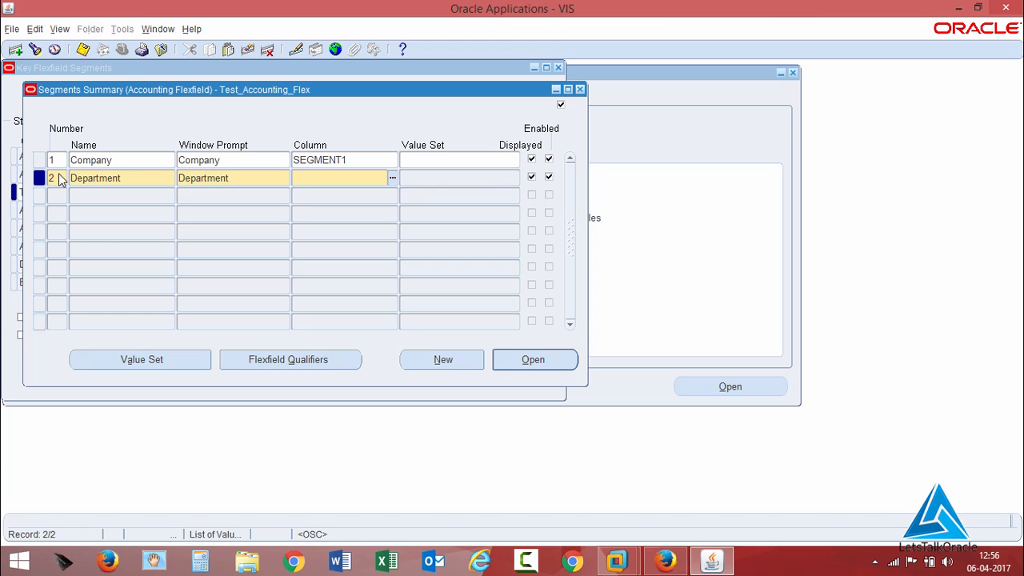
pyautogui.write('sement2')
pyautogui.press('Tab')
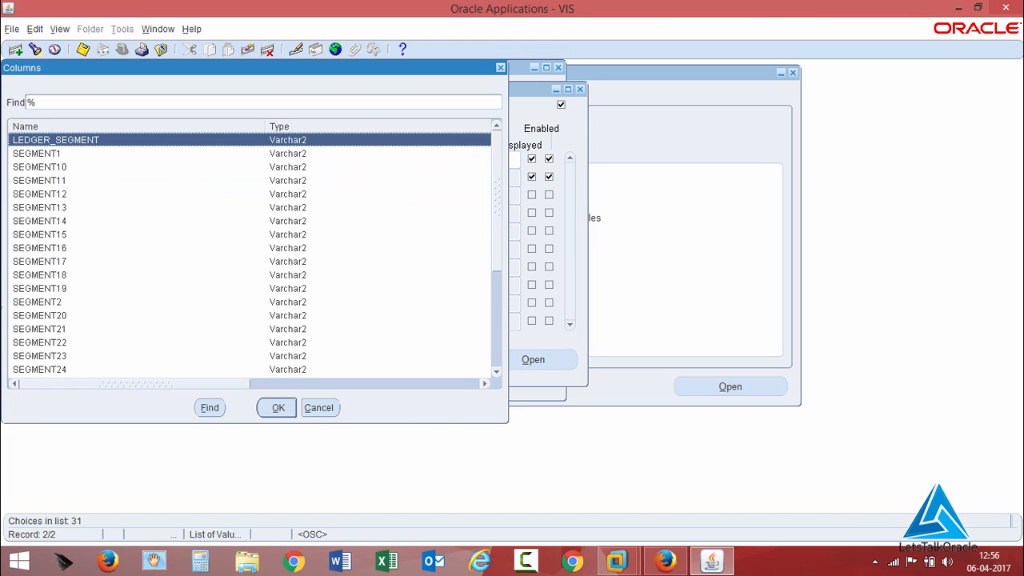
pyautogui.doubleClick(55, 302)
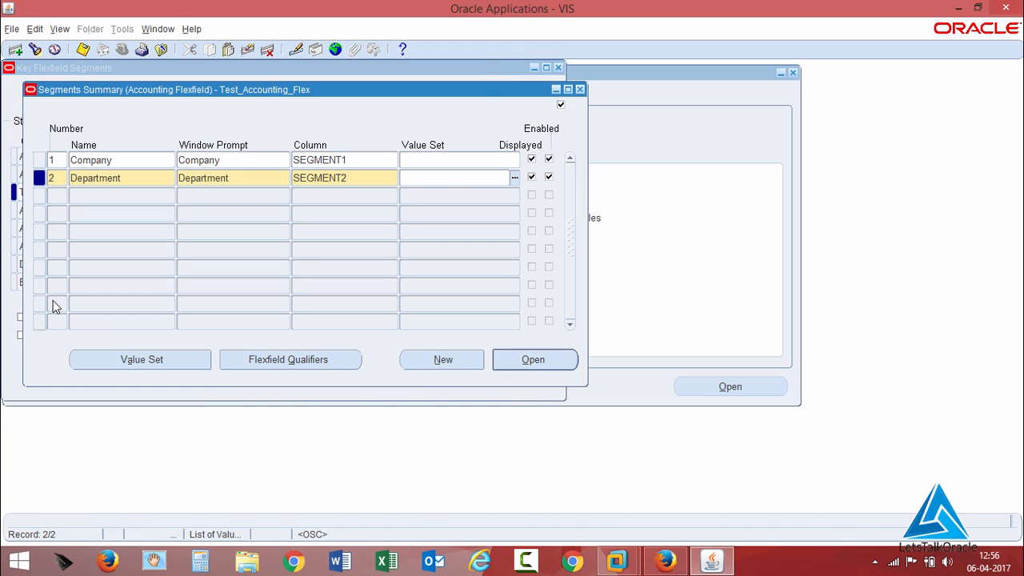
# Step: Define segment number 3 named Accounts, assigned to column SEGMENT3
pyautogui.click(59, 197)
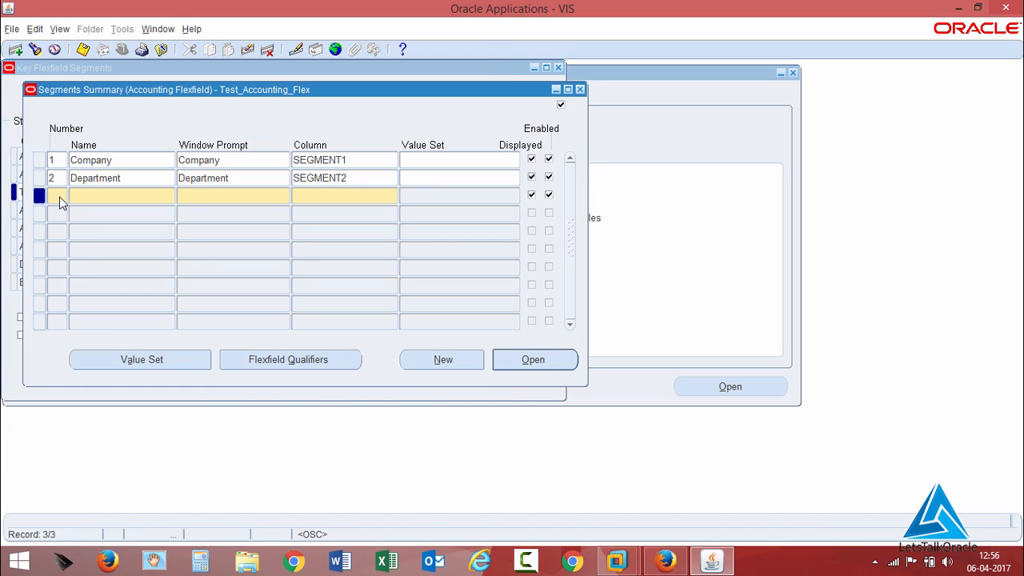
pyautogui.write('3')
pyautogui.write('Accounts')
pyautogui.press('Tab')
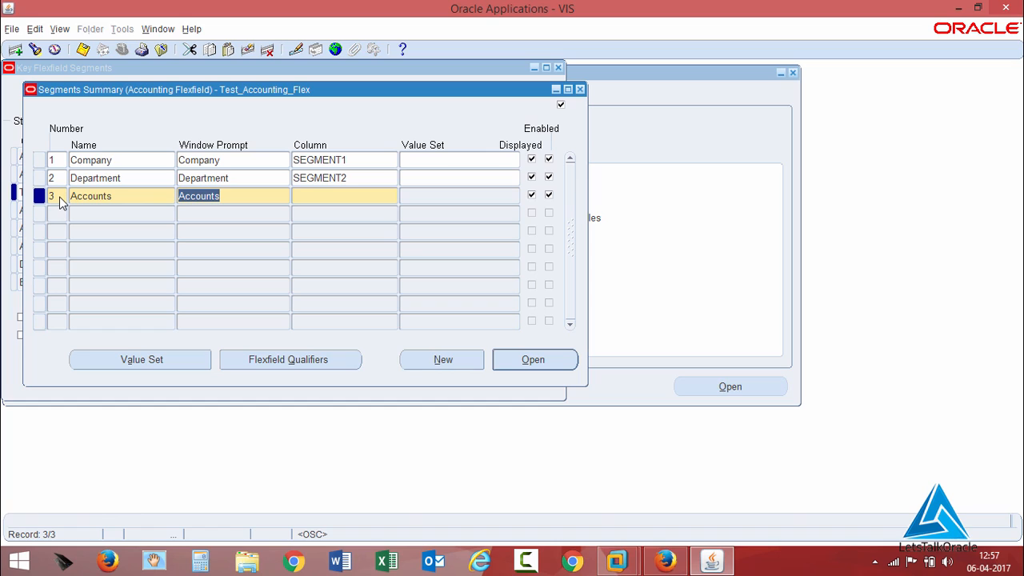
pyautogui.press('Tab')
pyautogui.write('se')
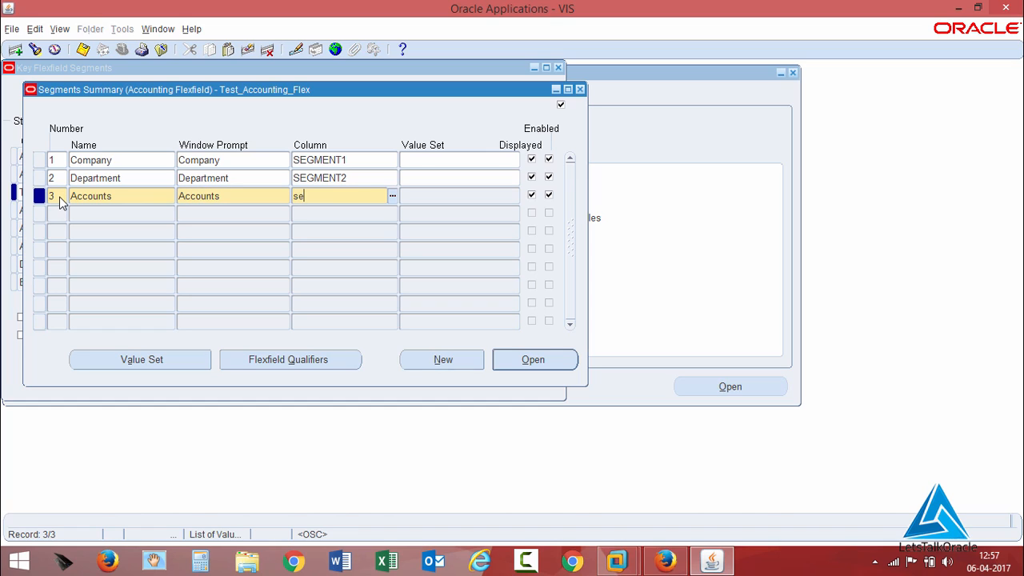
pyautogui.write('gment3')
pyautogui.press('Tab')
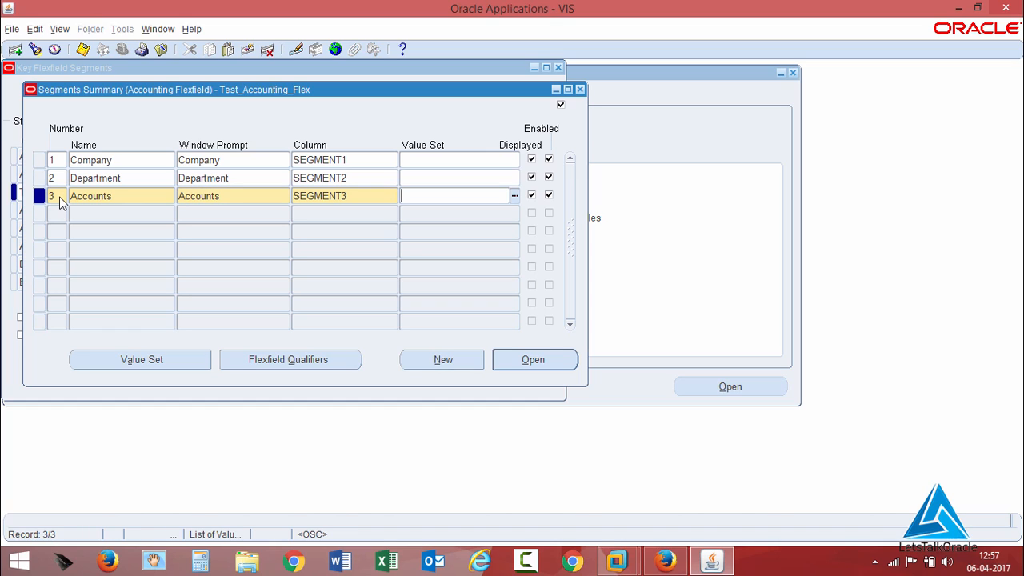
# Step: Define segment number 4 named Future Use with column SEGMENT4, and save the structure's segments
pyautogui.press('Down')
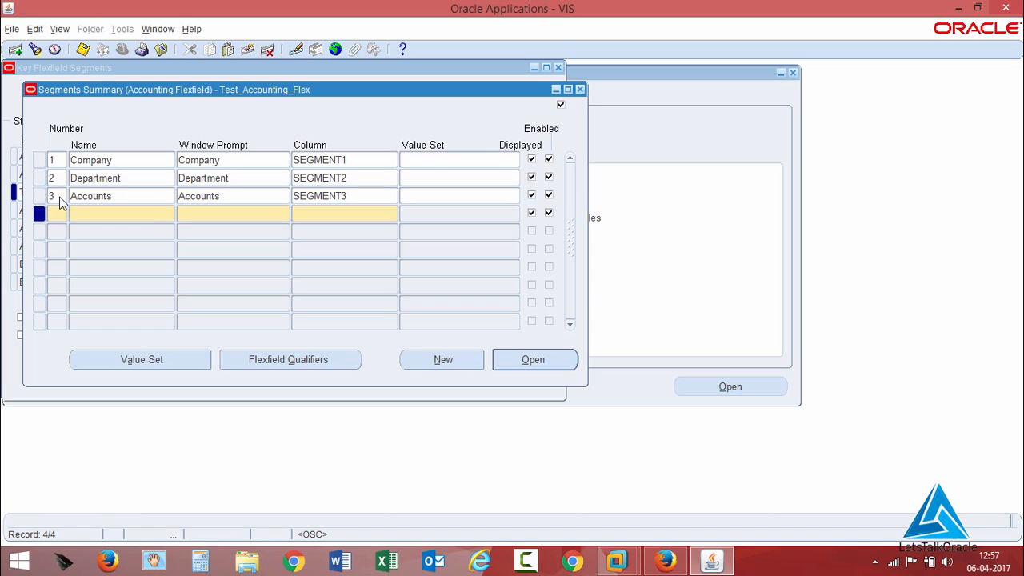
pyautogui.write('4')
pyautogui.press('Tab')
pyautogui.write('Future Use')
pyautogui.press('Tab')
pyautogui.press('Tab')
pyautogui.write('segmen')
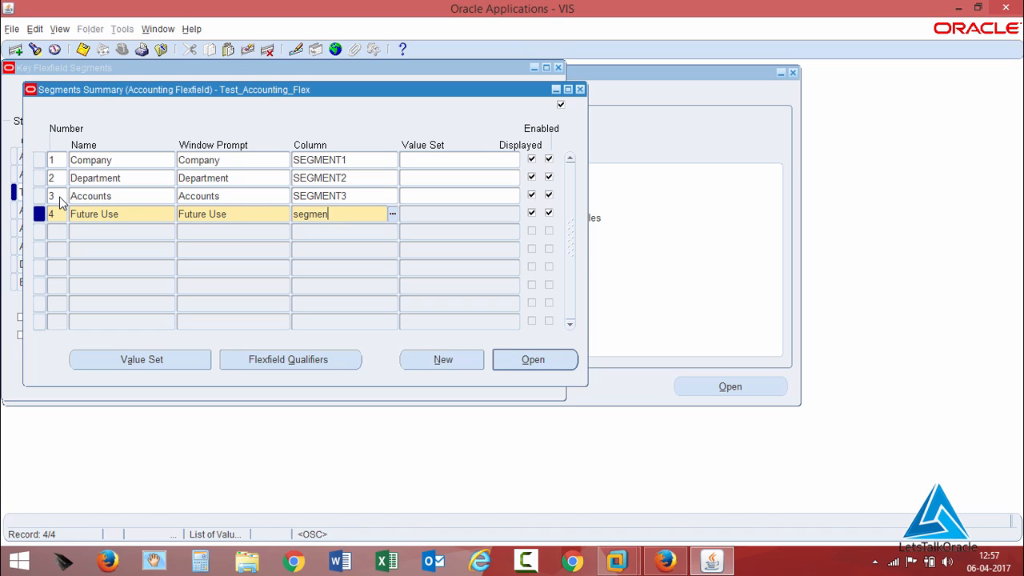
pyautogui.write('t4')
pyautogui.press('Tab')
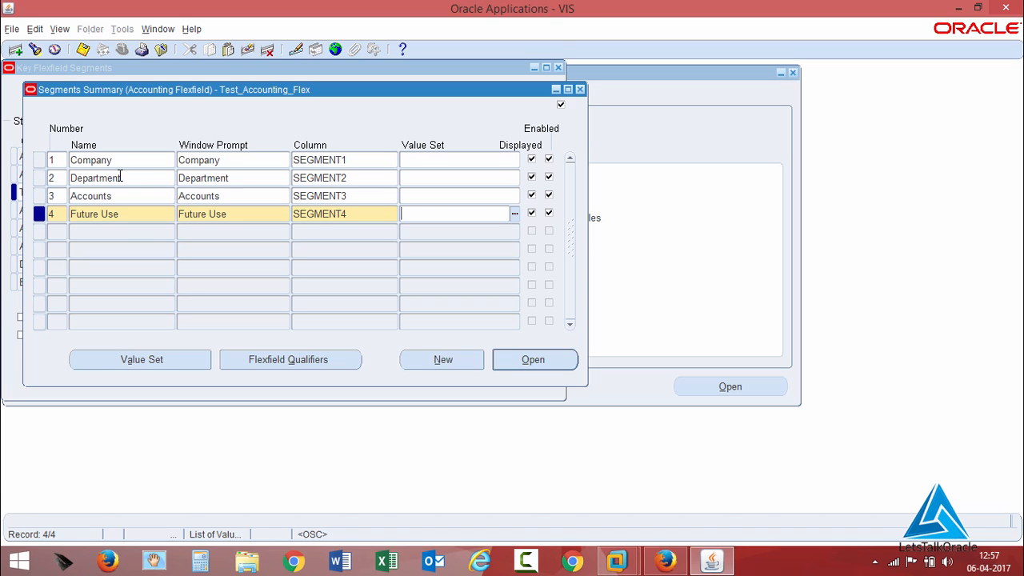
pyautogui.click(125, 160)
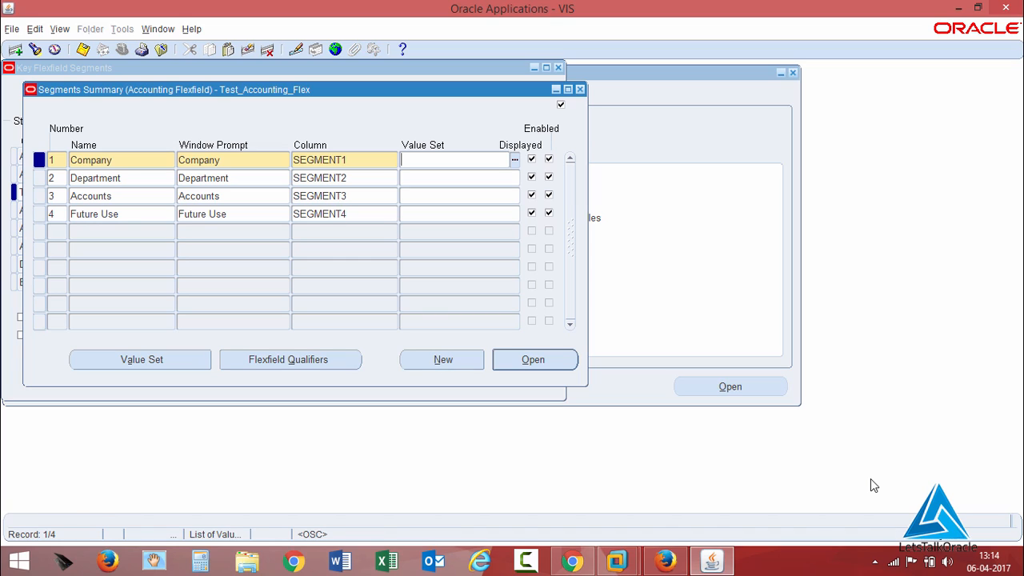
pyautogui.hotkey('ctrl', 's')
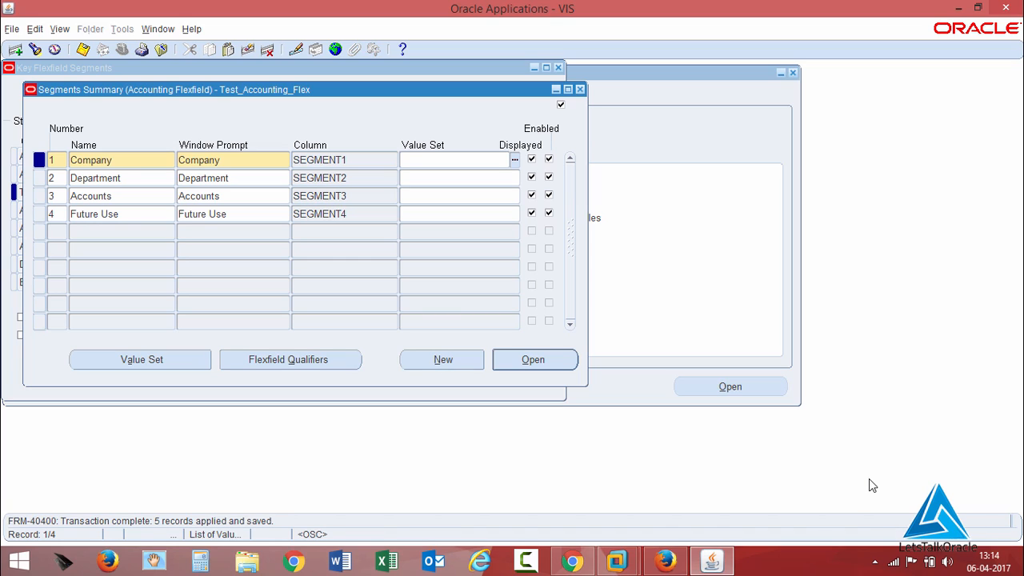
# Step: Enable the Balancing Segment qualifier for the Company segment, save it and close the qualifiers window
pyautogui.click(344, 359)
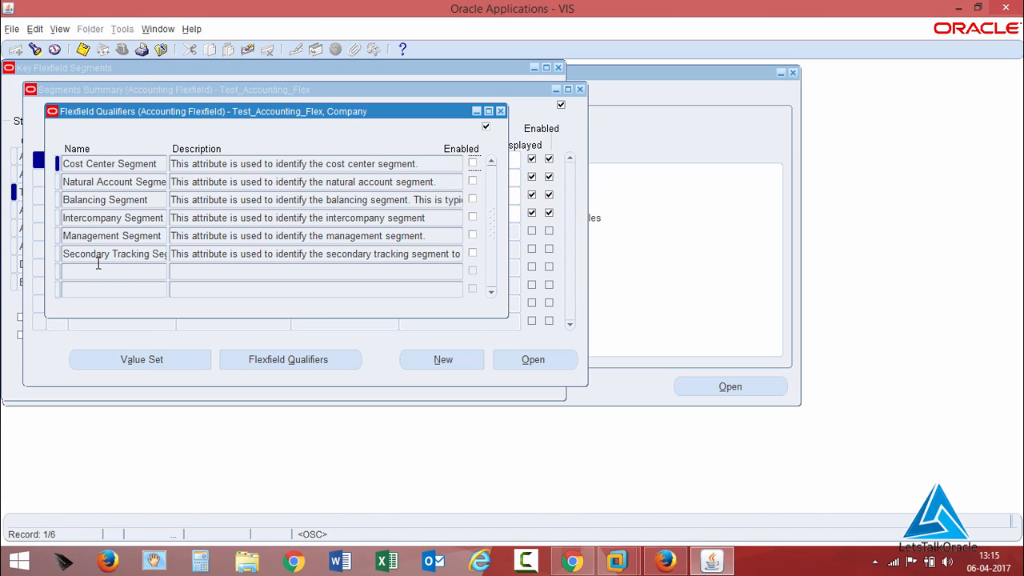
pyautogui.click(473, 200)
pyautogui.hotkey('ctrl', 's')
pyautogui.click(501, 111)
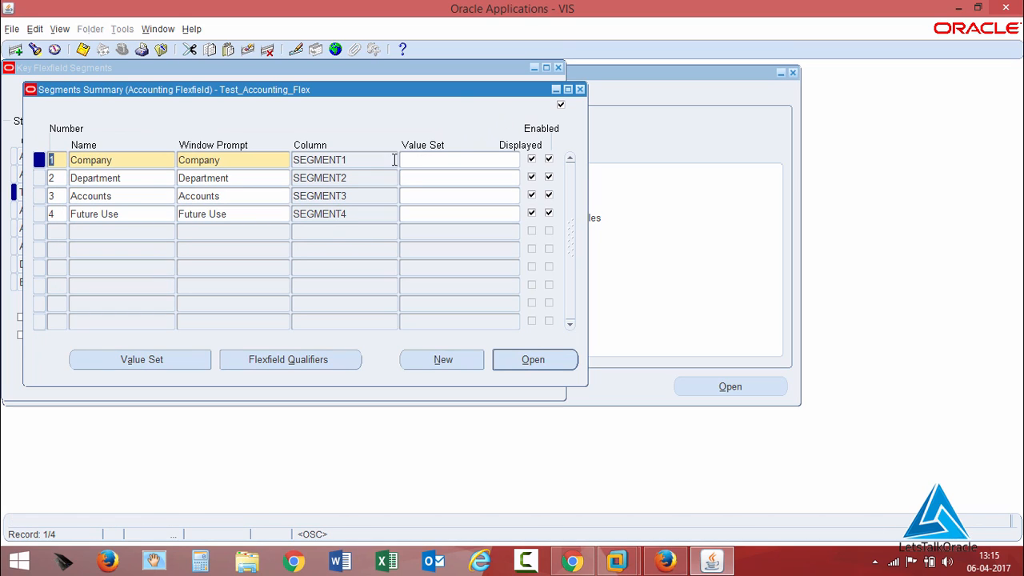
# Step: Enable the Natural Account Segment qualifier for the Accounts segment, save it and close the qualifiers window
pyautogui.click(149, 196)
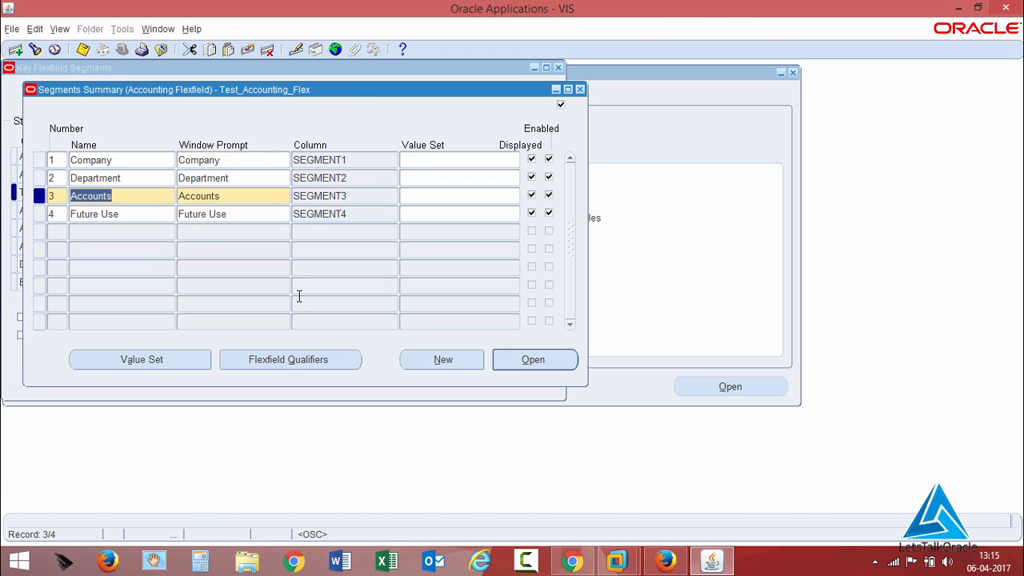
pyautogui.click(305, 360)
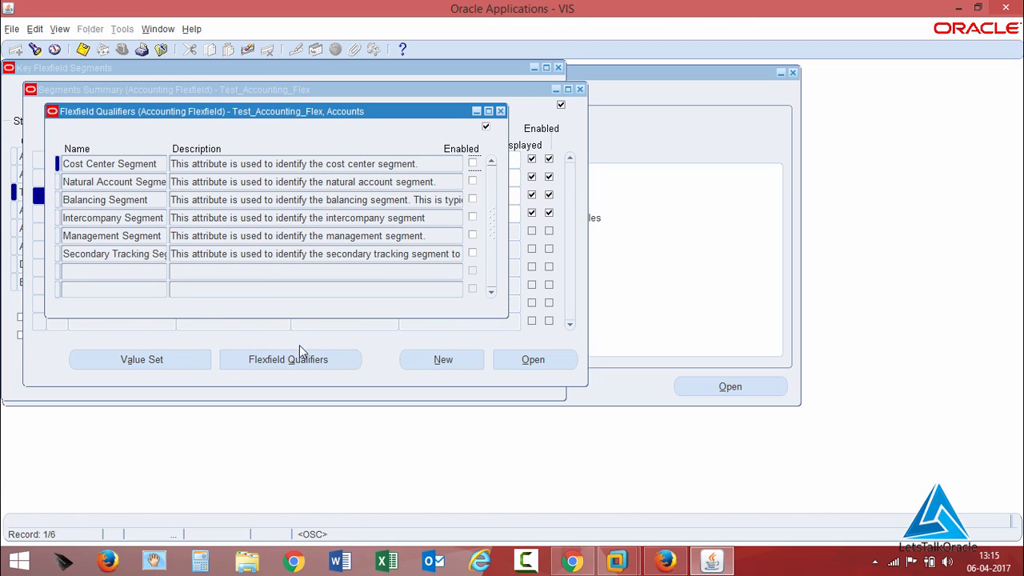
pyautogui.click(472, 182)
pyautogui.hotkey('ctrl', 's')
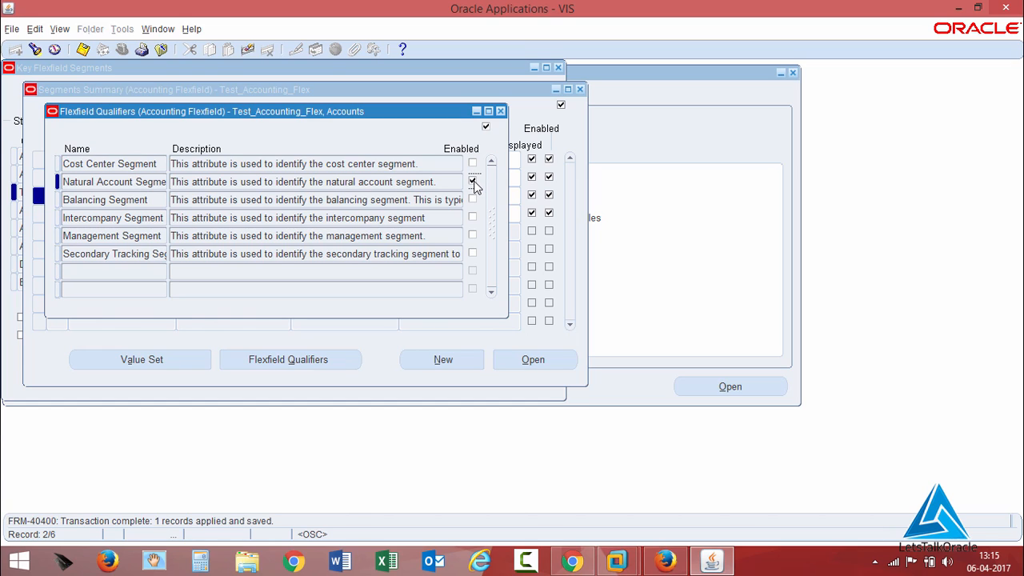
pyautogui.click(502, 112)
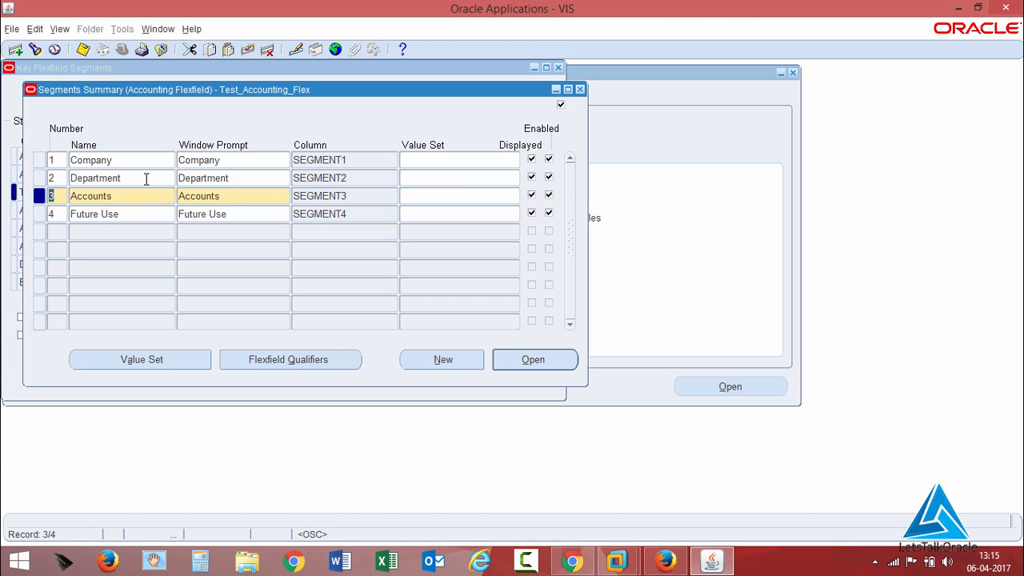
# Step: Enable the Cost Center Segment qualifier for the Department segment, save it and close the qualifiers window
pyautogui.click(147, 178)
pyautogui.click(244, 360)
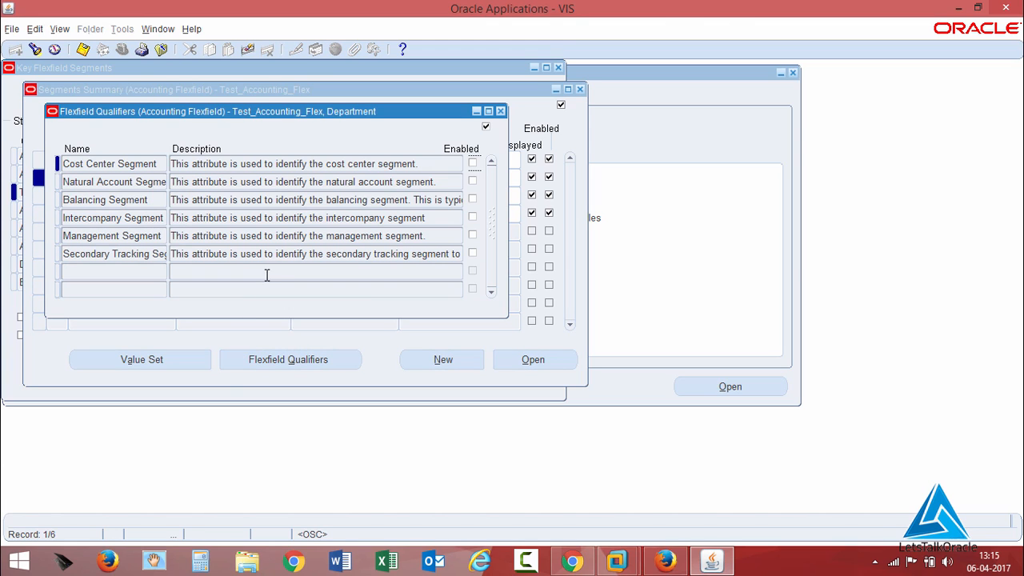
pyautogui.moveTo(320, 118); pyautogui.dragTo(336, 151)
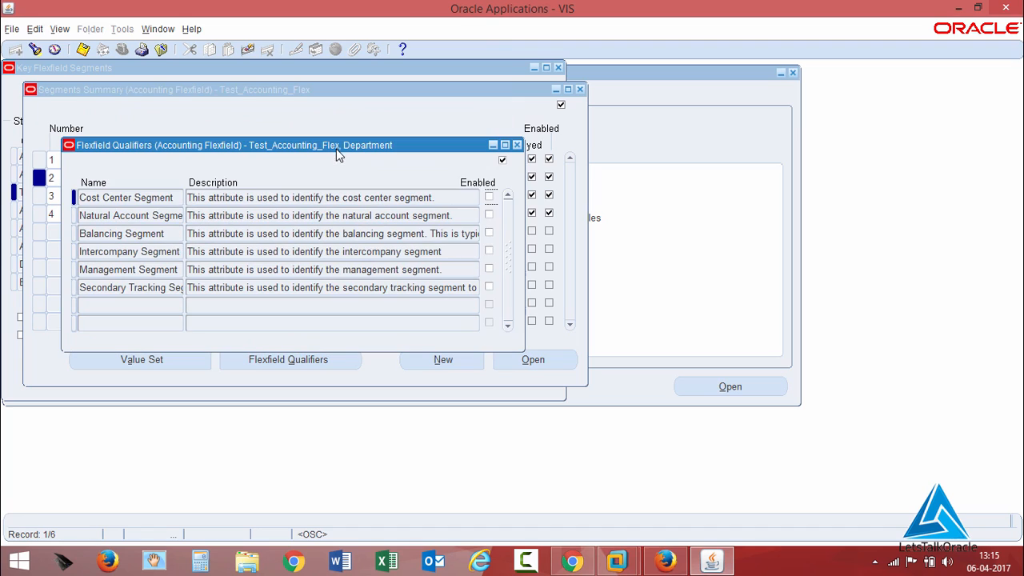
pyautogui.click(488, 197)
pyautogui.hotkey('ctrl', 's')
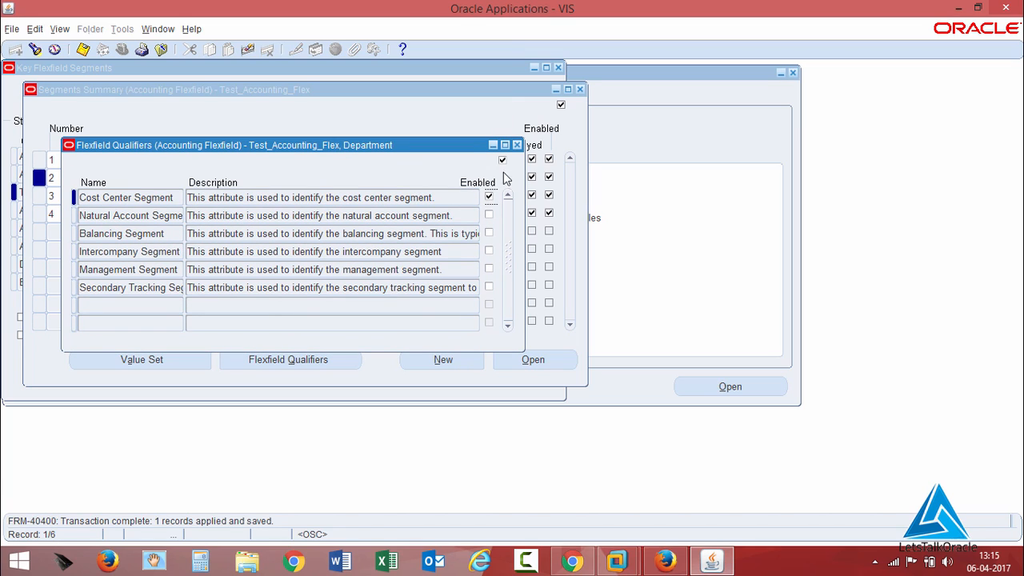
pyautogui.click(517, 145)
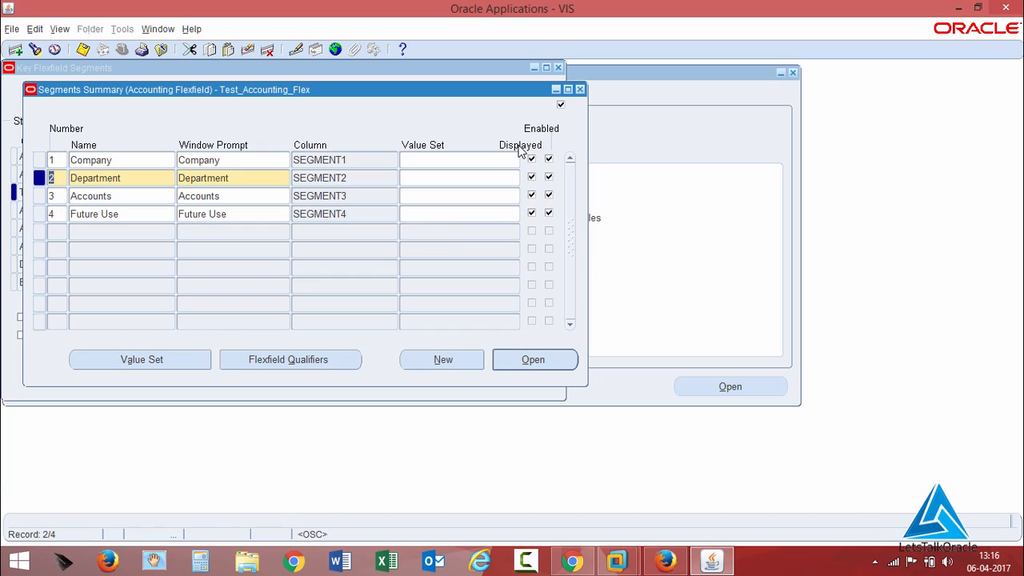
pyautogui.click(150, 214)
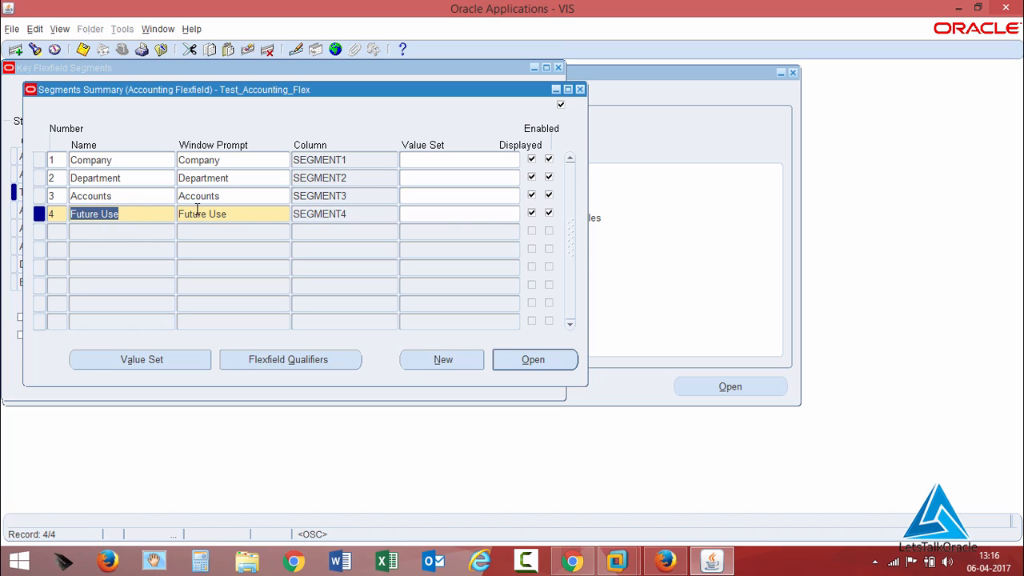
pyautogui.hotkey('ctrl', 's')
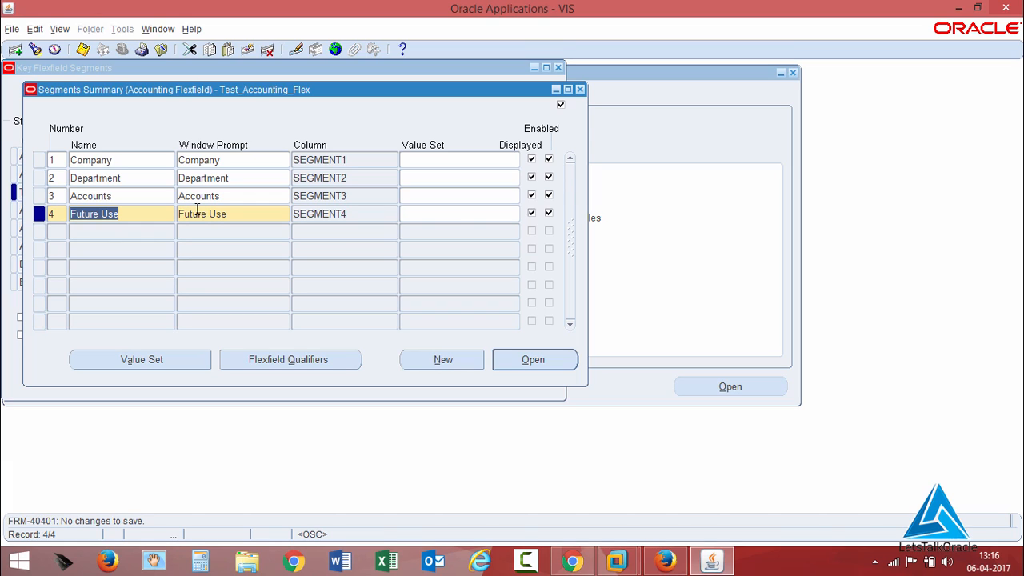
# Step: Start a new value set for the Company segment, named Company_V with the description Company Value Set
pyautogui.click(429, 160)
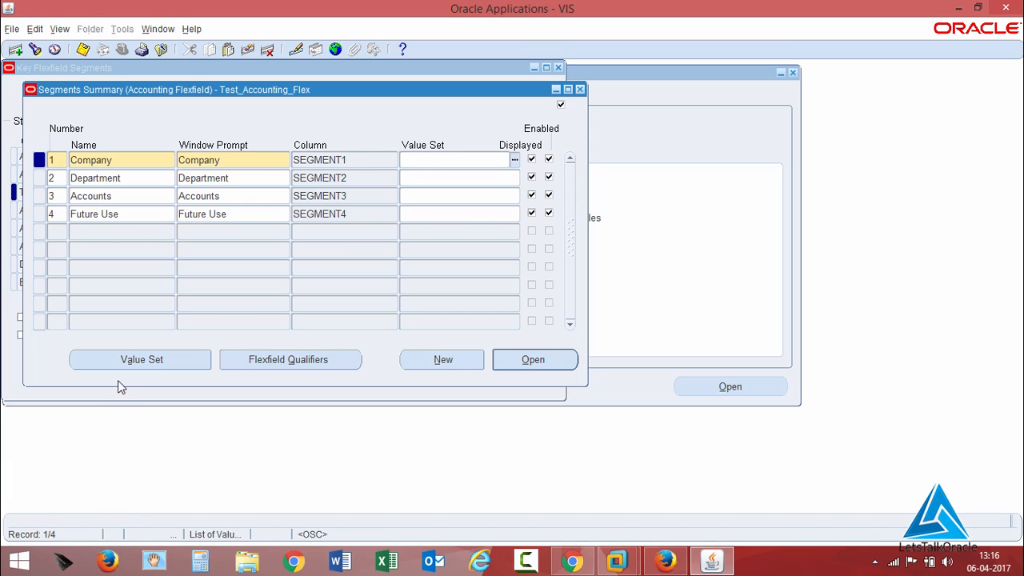
pyautogui.click(132, 359)
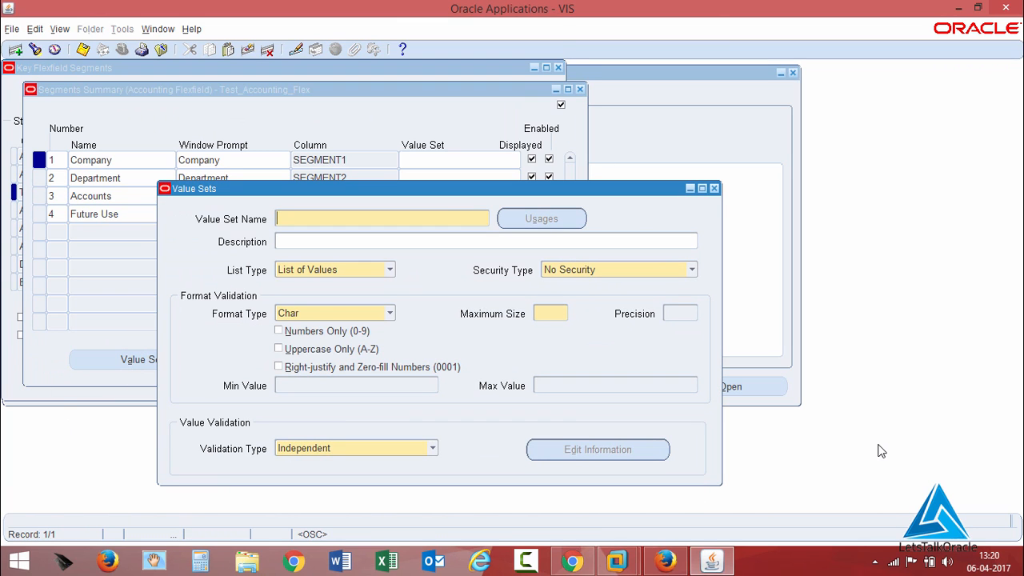
pyautogui.moveTo(607, 206); pyautogui.dragTo(620, 210)
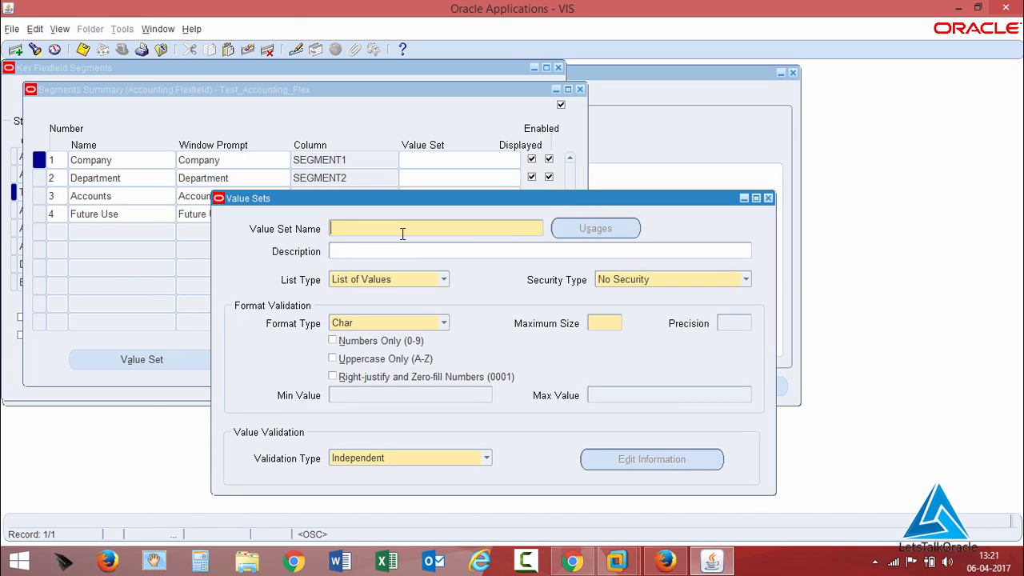
pyautogui.write('Company_V')
pyautogui.click(408, 256)
pyautogui.write('Com')
pyautogui.press('BackSpace')
pyautogui.press('BackSpace')
pyautogui.press('BackSpace')
pyautogui.write('Company Value ')
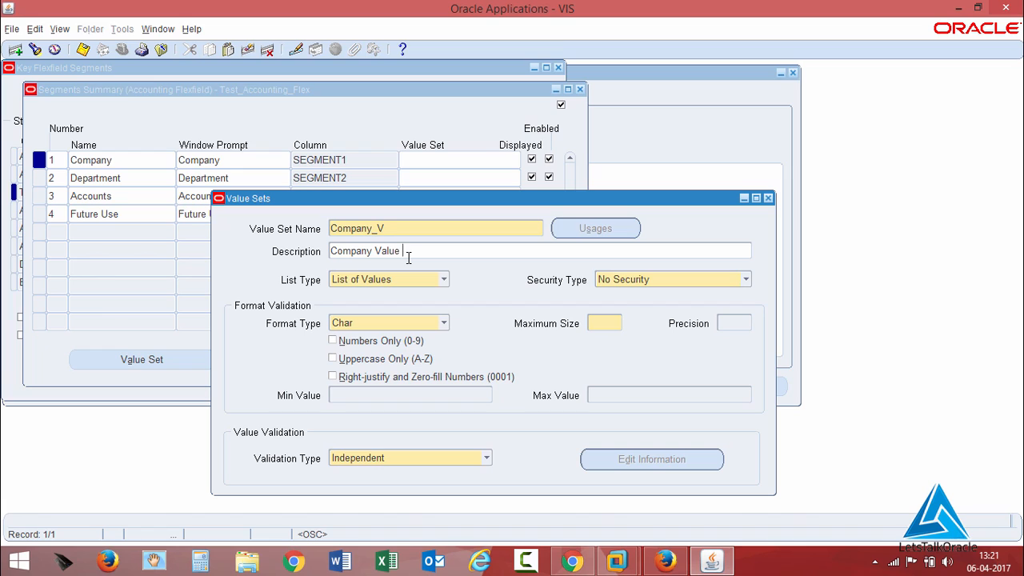
pyautogui.write('Set')
# Step: Give Company_V Non-Hierarchical Security, a maximum size of 3 and right-justified zero-filled numbers, and save it
pyautogui.click(715, 280)
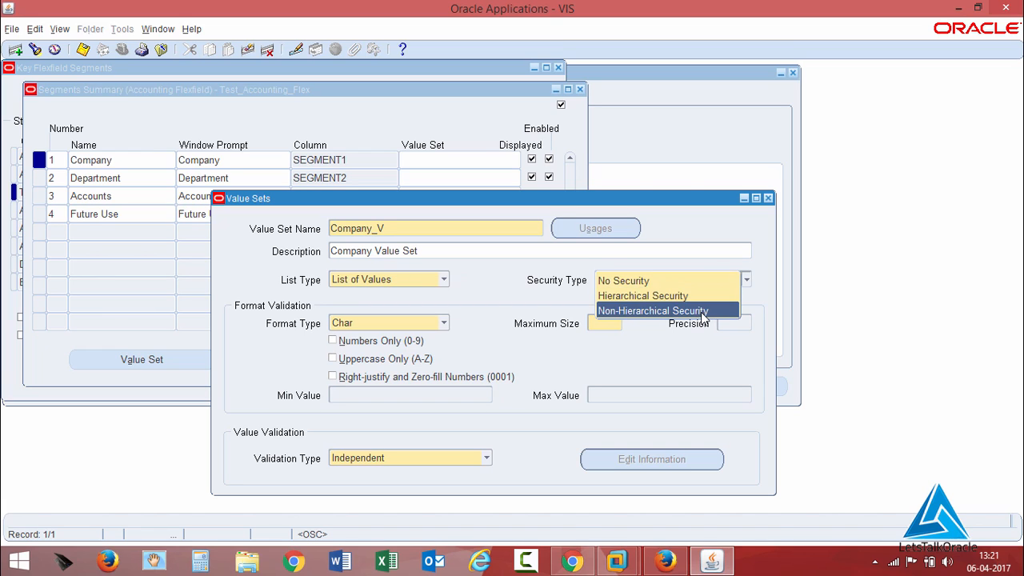
pyautogui.click(703, 311)
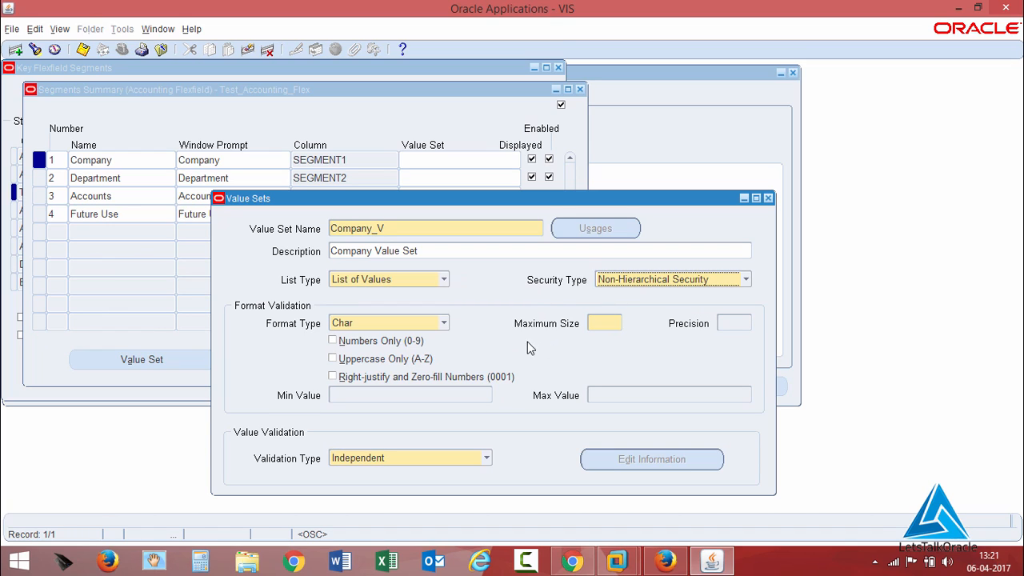
pyautogui.click(601, 328)
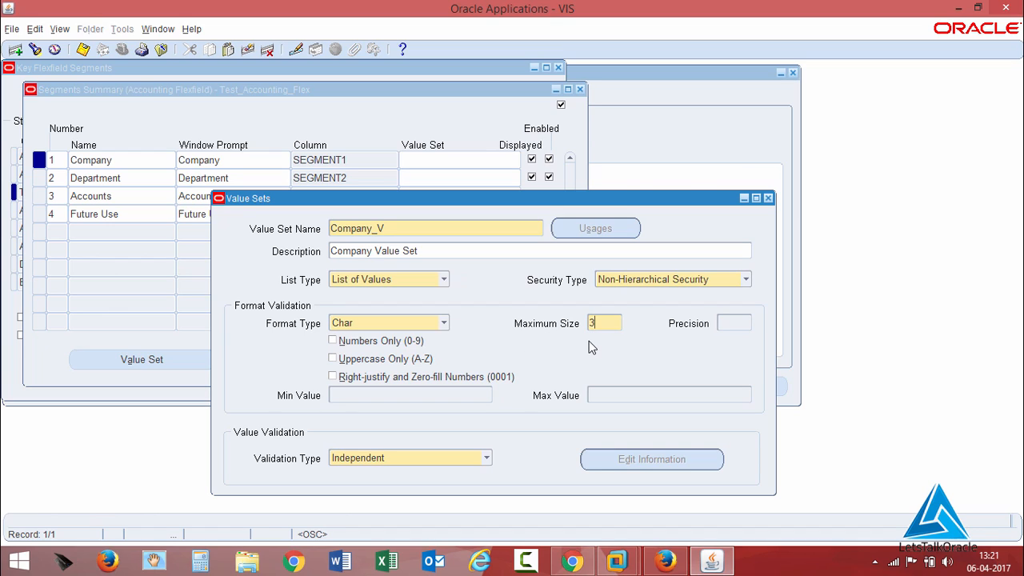
pyautogui.click(332, 359)
pyautogui.click(333, 378)
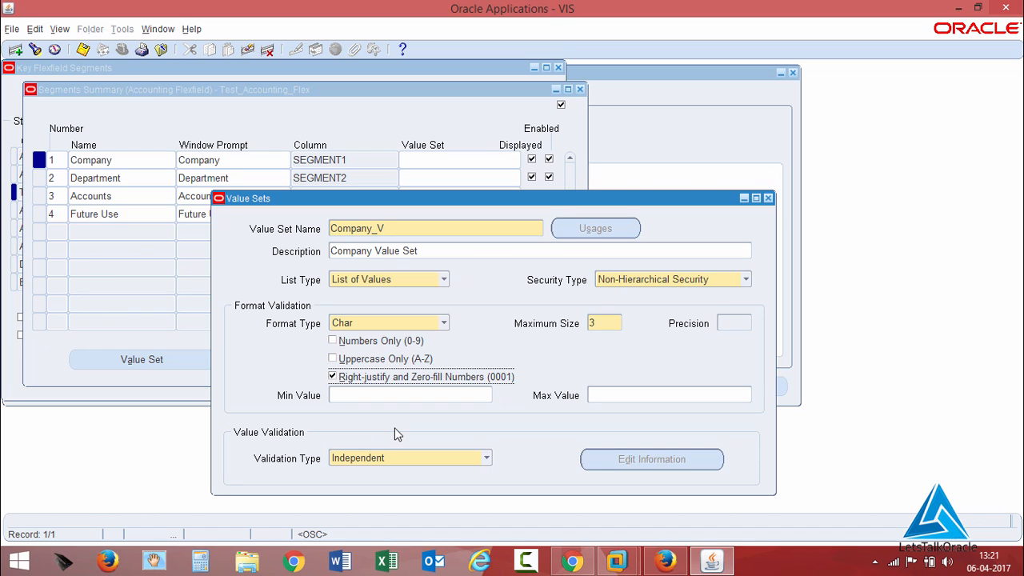
pyautogui.hotkey('ctrl', 's')
# Step: Copy the name Company_V and assign it as the Company segment's value set
pyautogui.doubleClick(382, 229)
pyautogui.hotkey('ctrl', 'c')
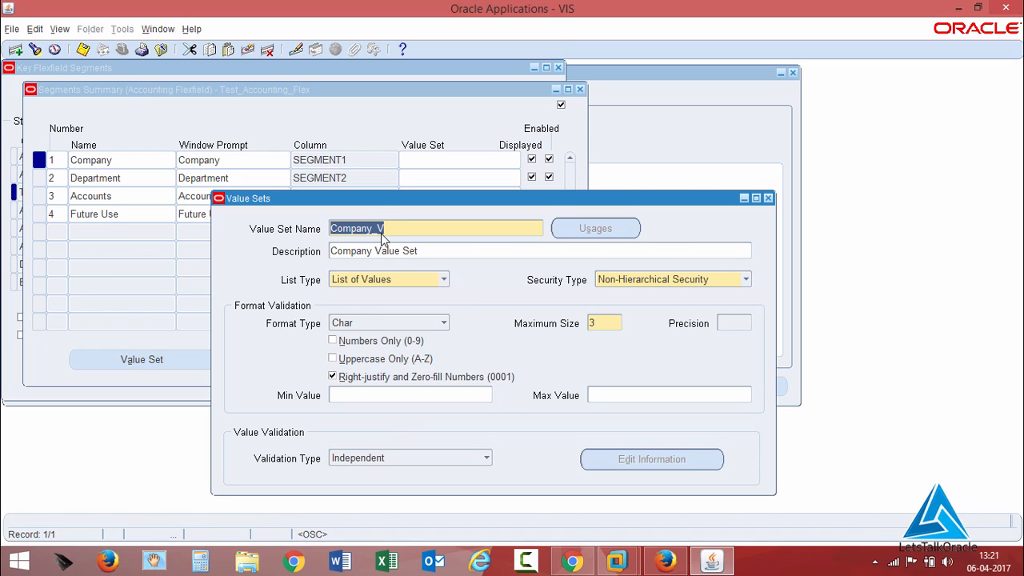
pyautogui.click(414, 159)
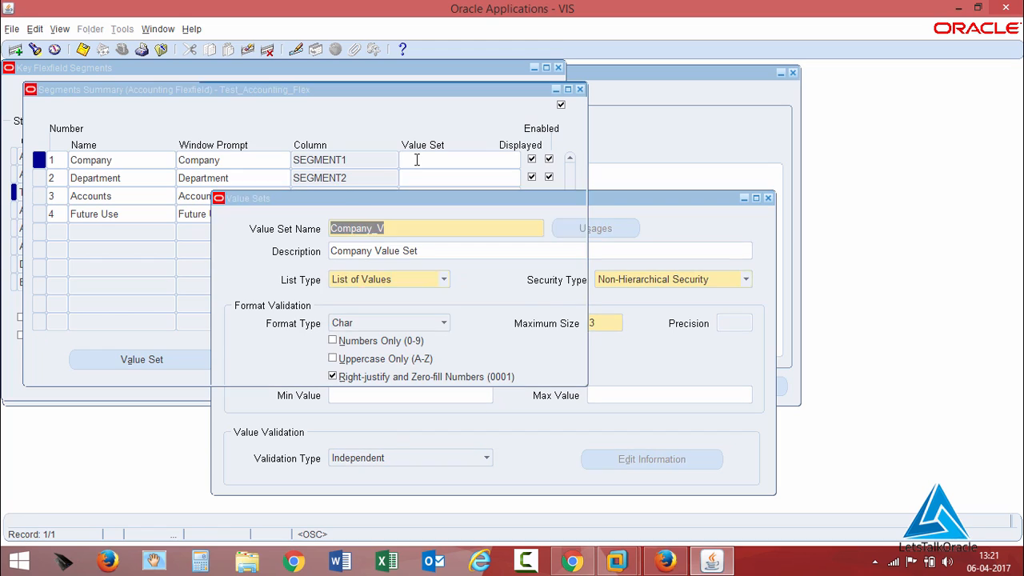
pyautogui.hotkey('ctrl', 'v')
# Step: From the Department segment, return to the current Value Sets session and close it
pyautogui.click(416, 176)
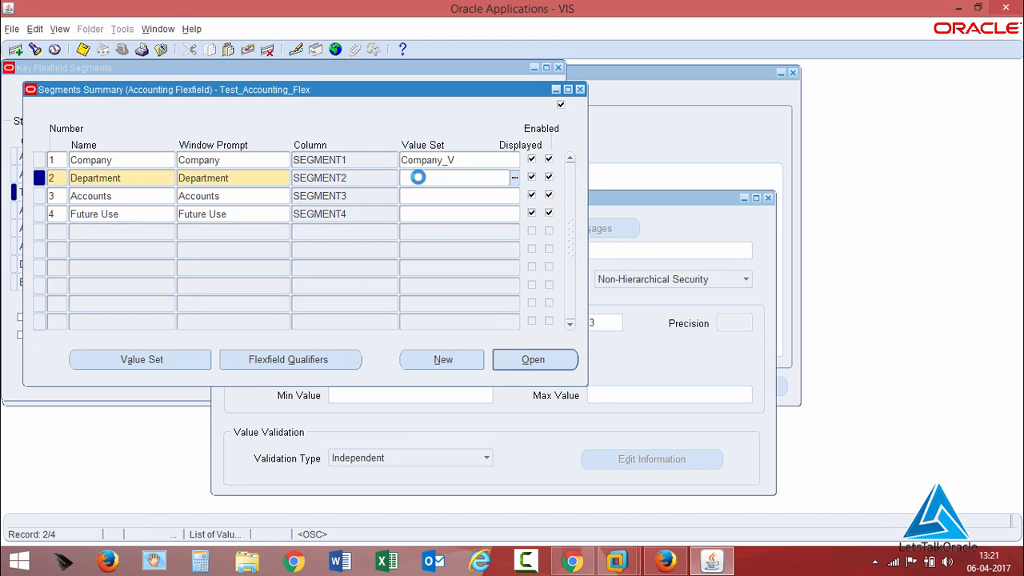
pyautogui.click(141, 361)
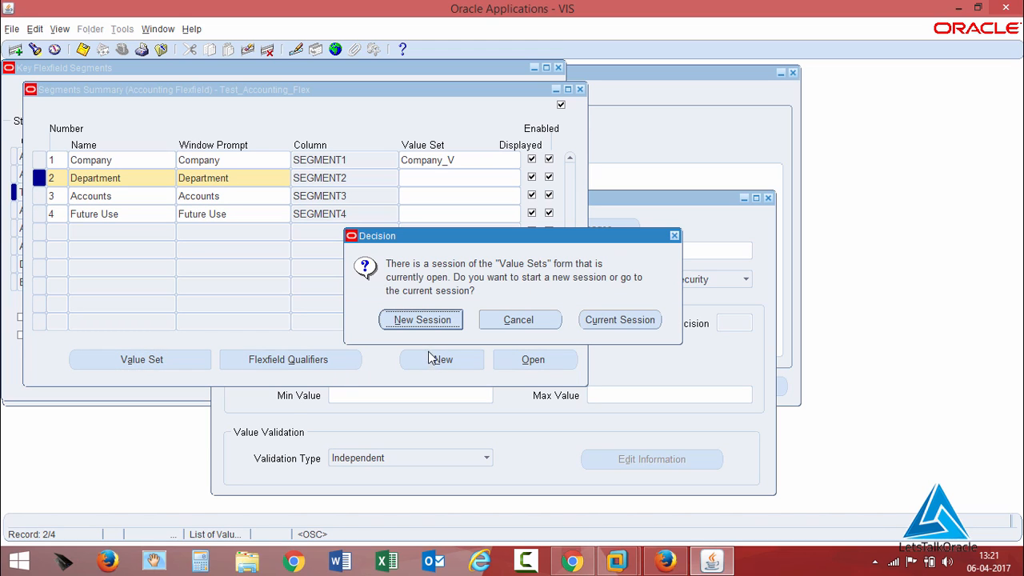
pyautogui.click(644, 317)
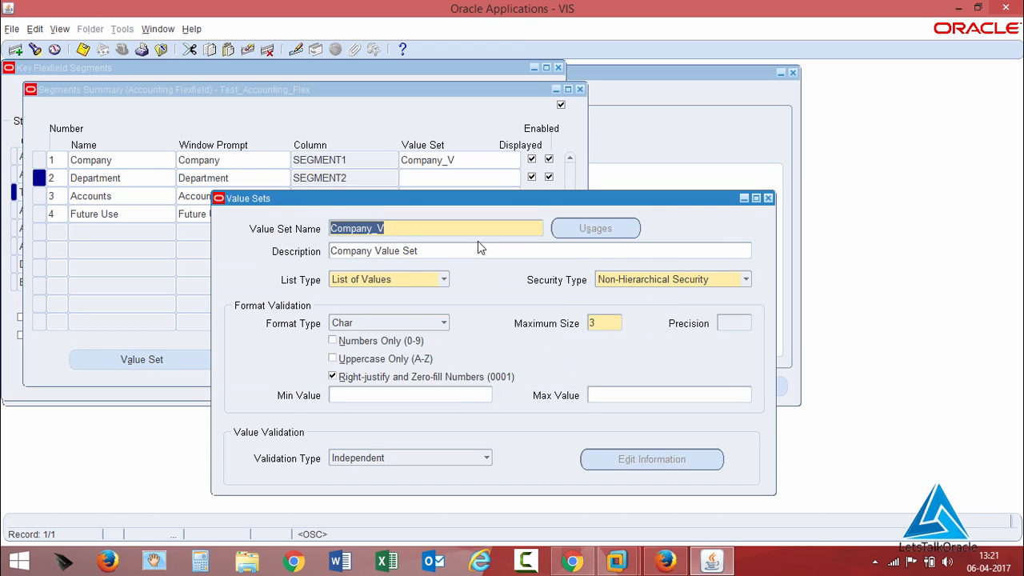
pyautogui.click(769, 198)
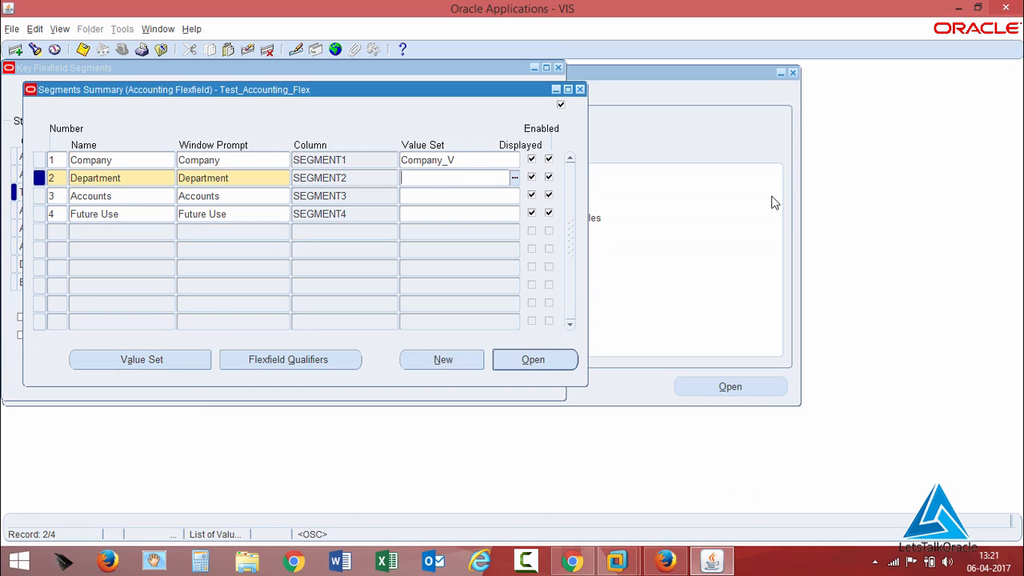
# Step: Start a new value set for the Department segment, named Department_V with the description Department Value Set
pyautogui.click(143, 362)
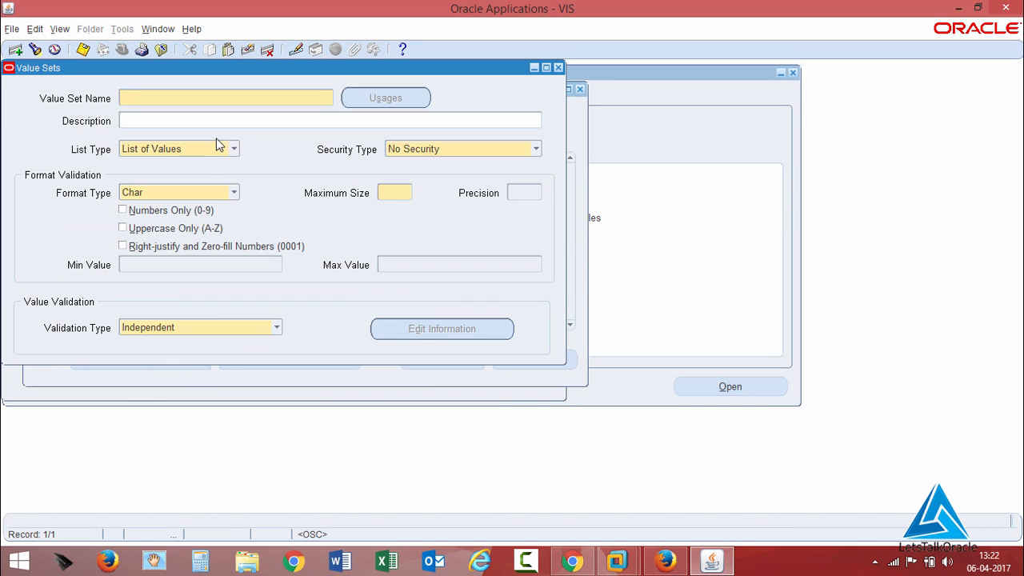
pyautogui.write('Department_V')
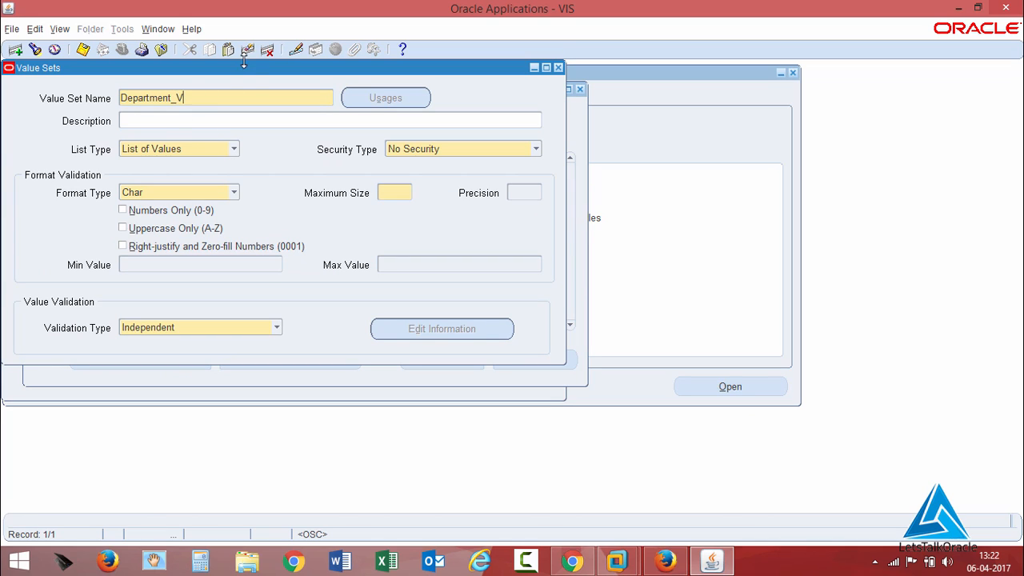
pyautogui.moveTo(253, 69); pyautogui.dragTo(565, 115)
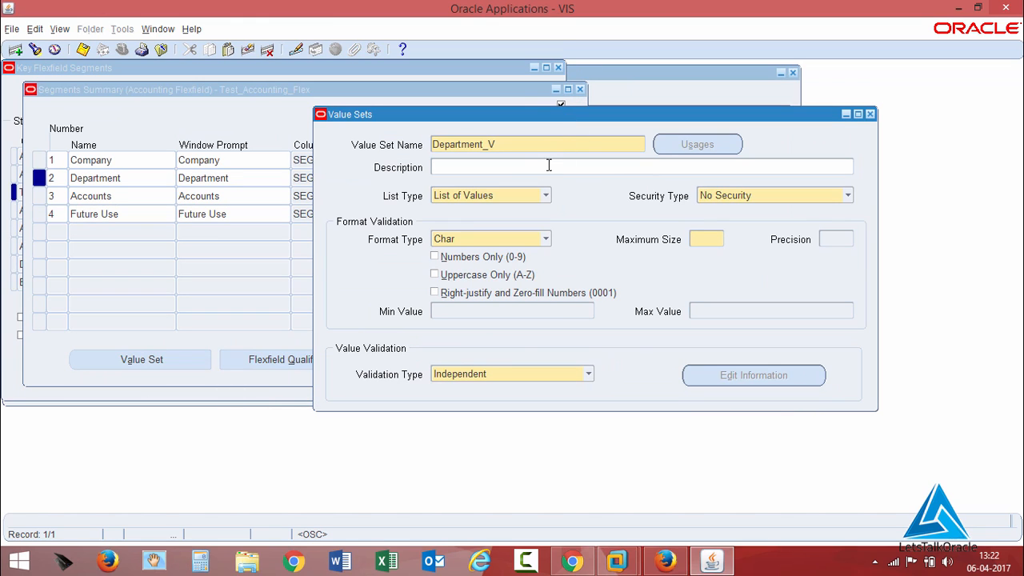
pyautogui.click(493, 166)
pyautogui.write('Department Value Set')
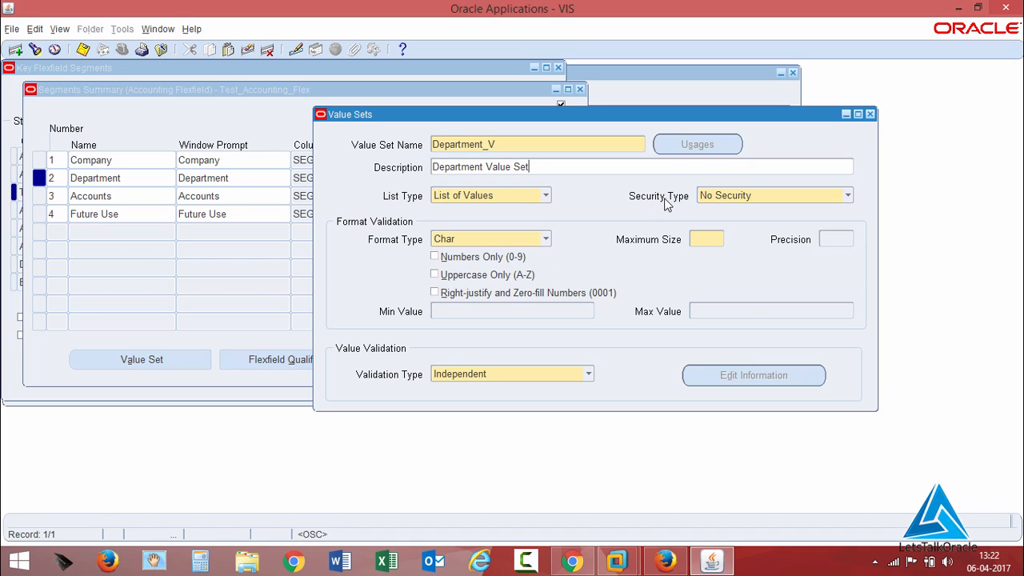
# Step: Give Department_V Non-Hierarchical Security, a maximum size of 2 and right-justified zero-filled numbers, and save it
pyautogui.click(709, 197)
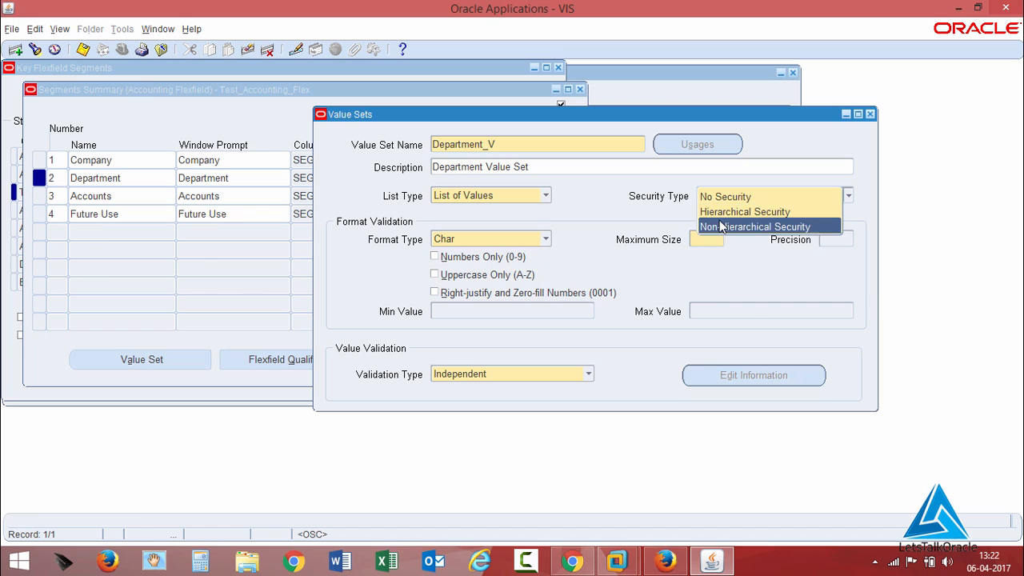
pyautogui.click(722, 227)
pyautogui.click(713, 239)
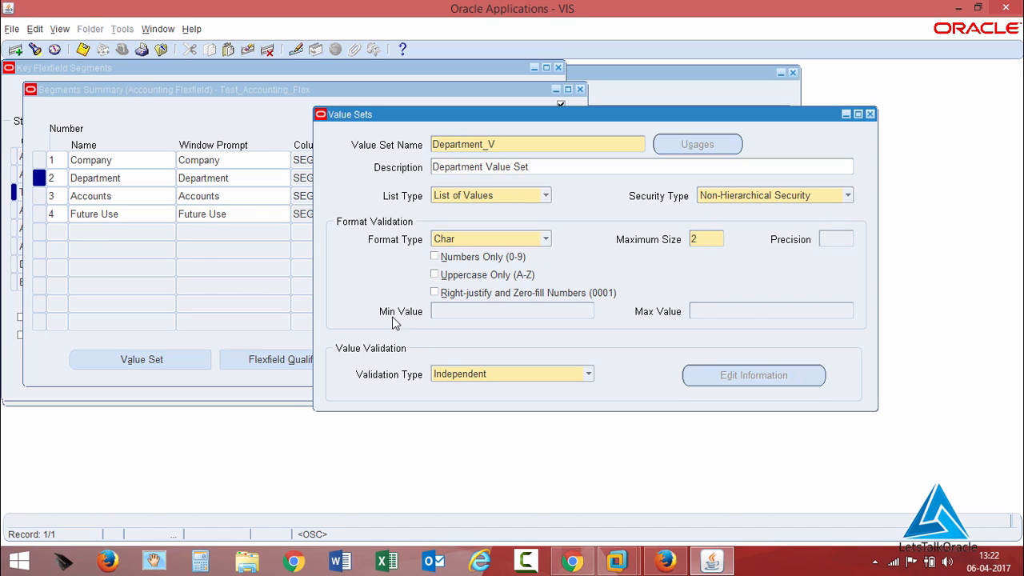
pyautogui.click(434, 294)
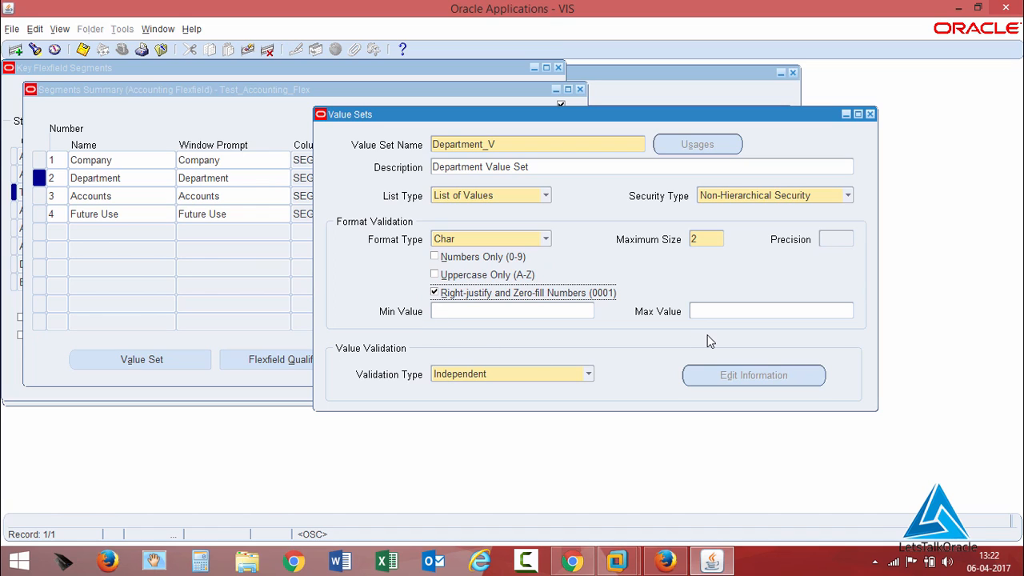
pyautogui.hotkey('ctrl', 's')
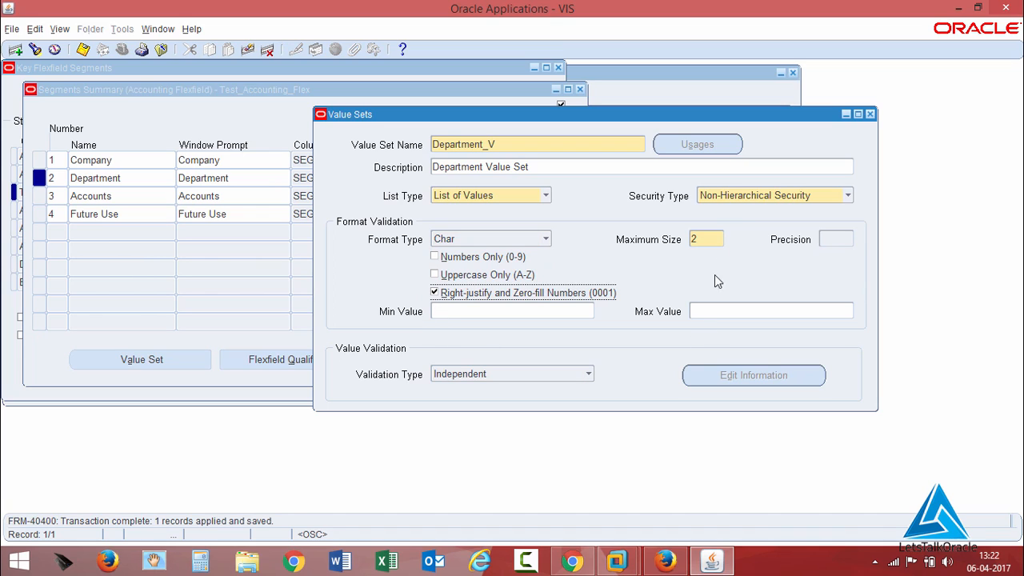
# Step: Copy the name Department_V, close its value set window and assign it to the Department segment
pyautogui.doubleClick(531, 145)
pyautogui.hotkey('ctrl', 'c')
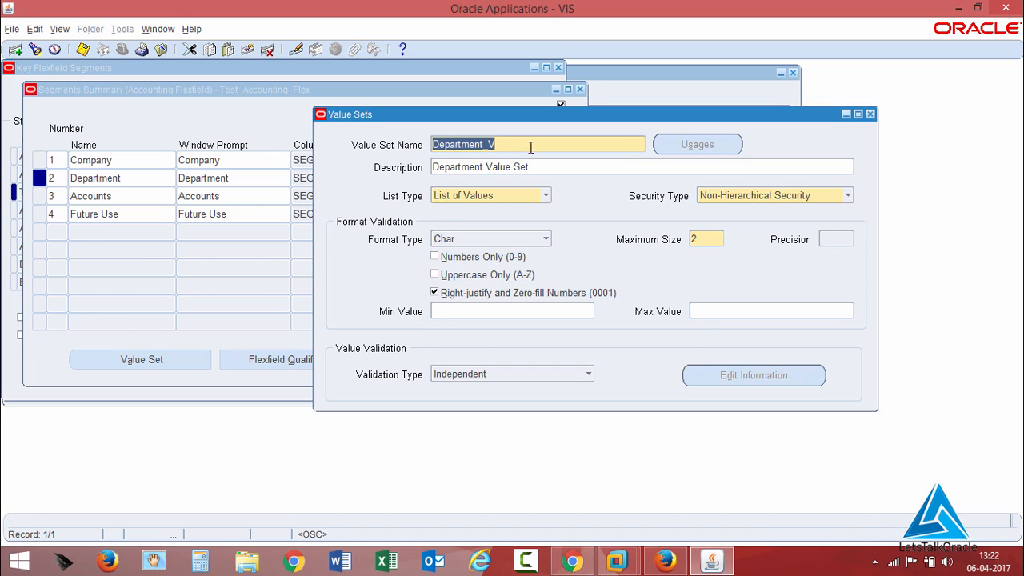
pyautogui.click(871, 114)
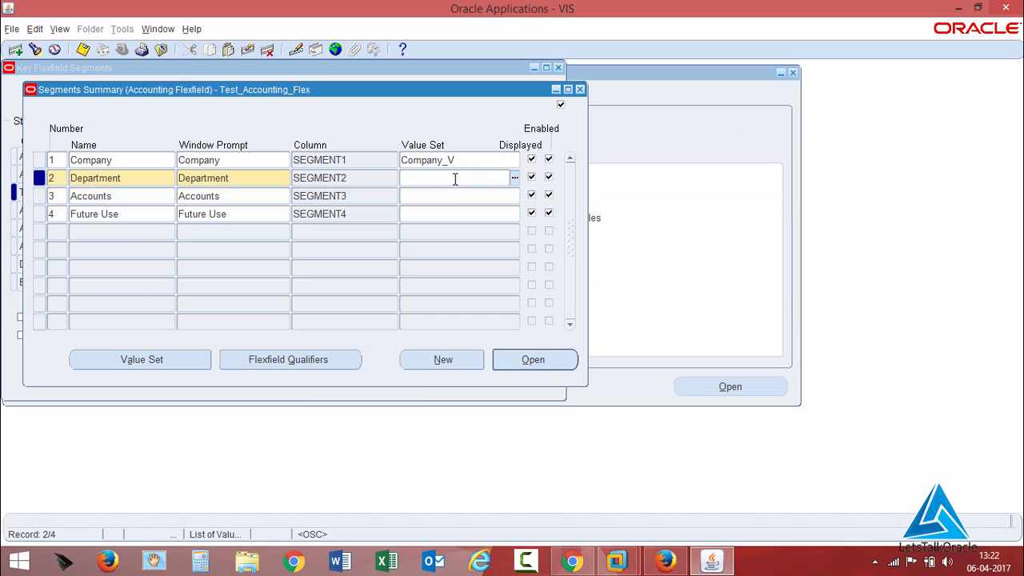
pyautogui.hotkey('ctrl', 'v')
# Step: Start a new value set for the Accounts segment, named Accounts_V with the description Accounts Value Set
pyautogui.click(445, 195)
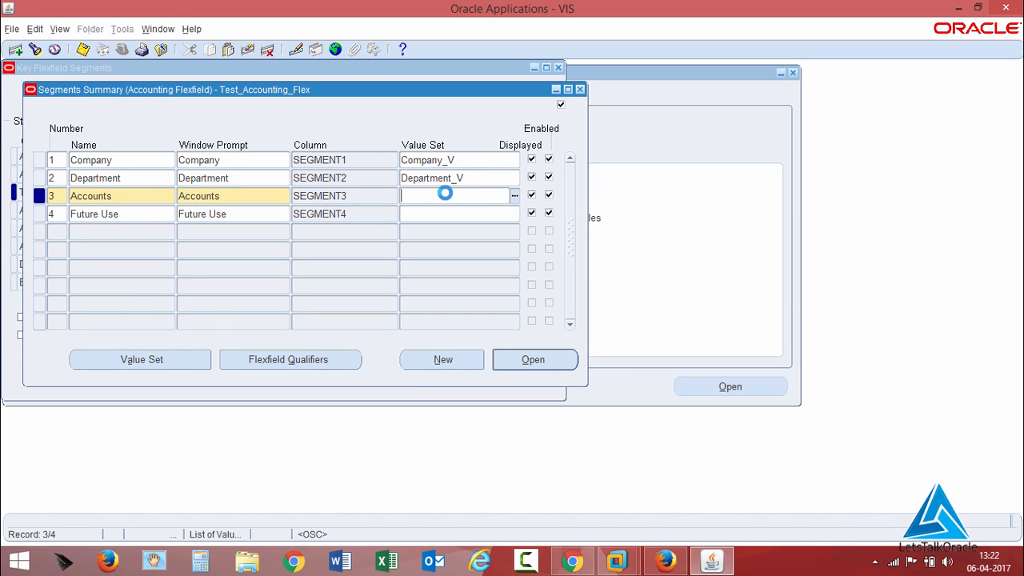
pyautogui.click(166, 359)
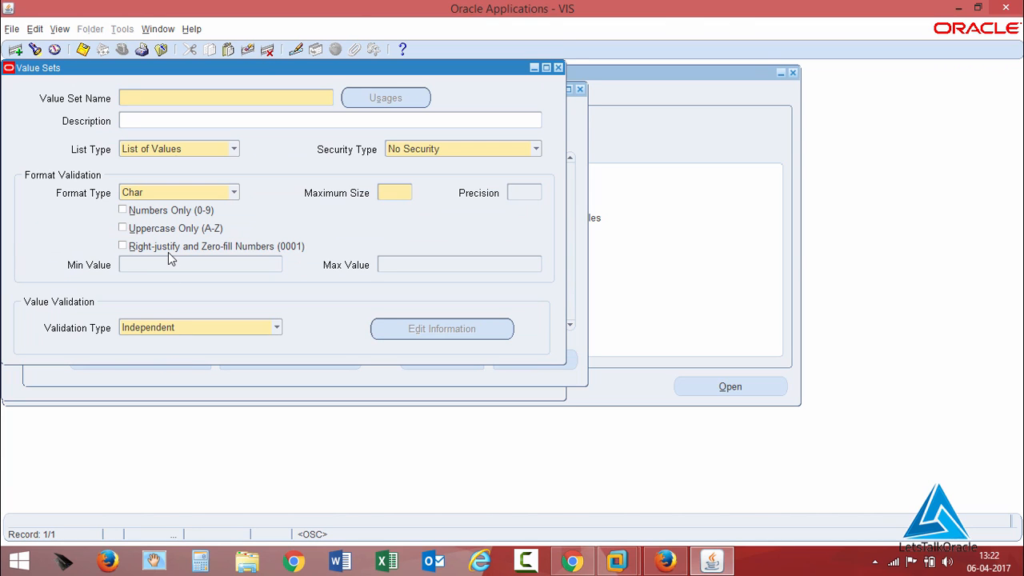
pyautogui.moveTo(219, 71); pyautogui.dragTo(391, 119)
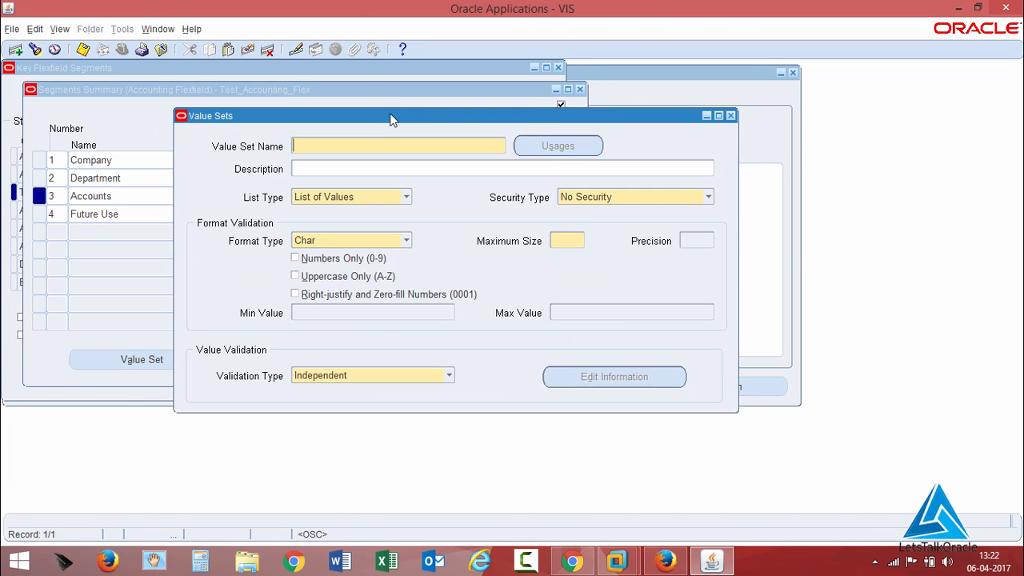
pyautogui.write('Accounts_V')
pyautogui.click(371, 171)
pyautogui.write('Accounts Val')
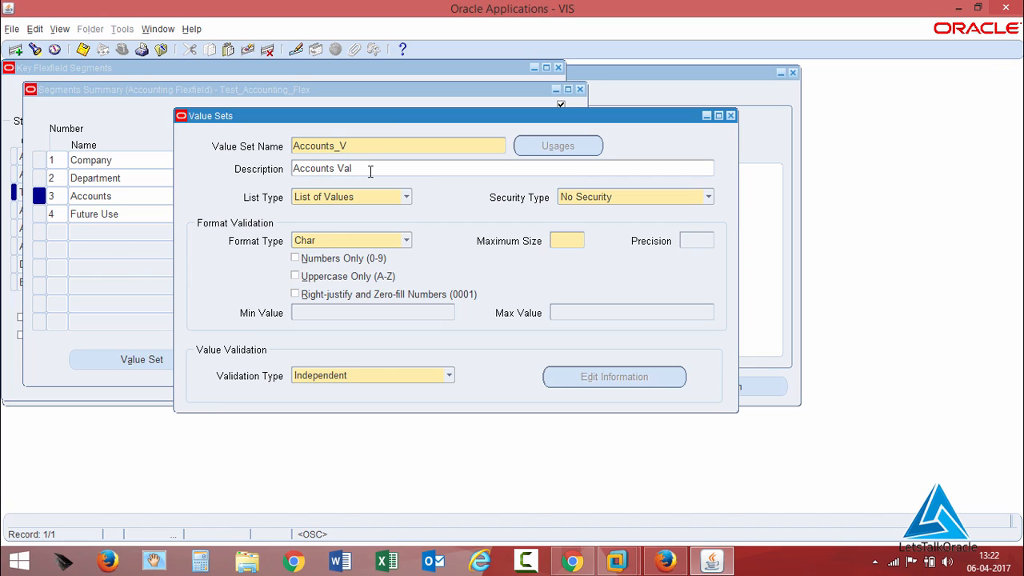
pyautogui.write('ue Set')
# Step: Give Accounts_V Non-Hierarchical Security, a maximum size of 5 and right-justified zero-filled numbers, and save it
pyautogui.click(619, 199)
pyautogui.click(625, 229)
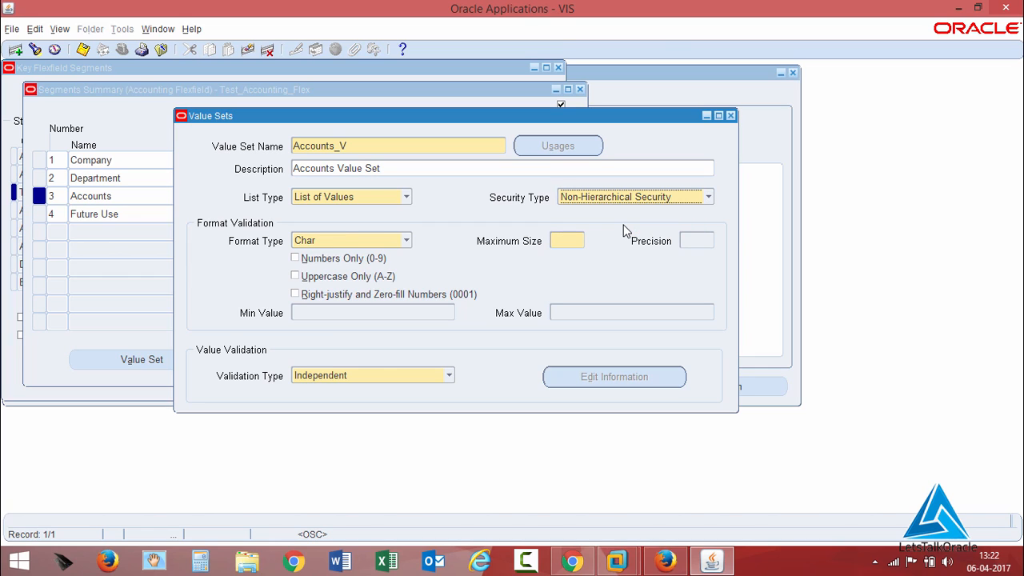
pyautogui.click(565, 240)
pyautogui.write('5')
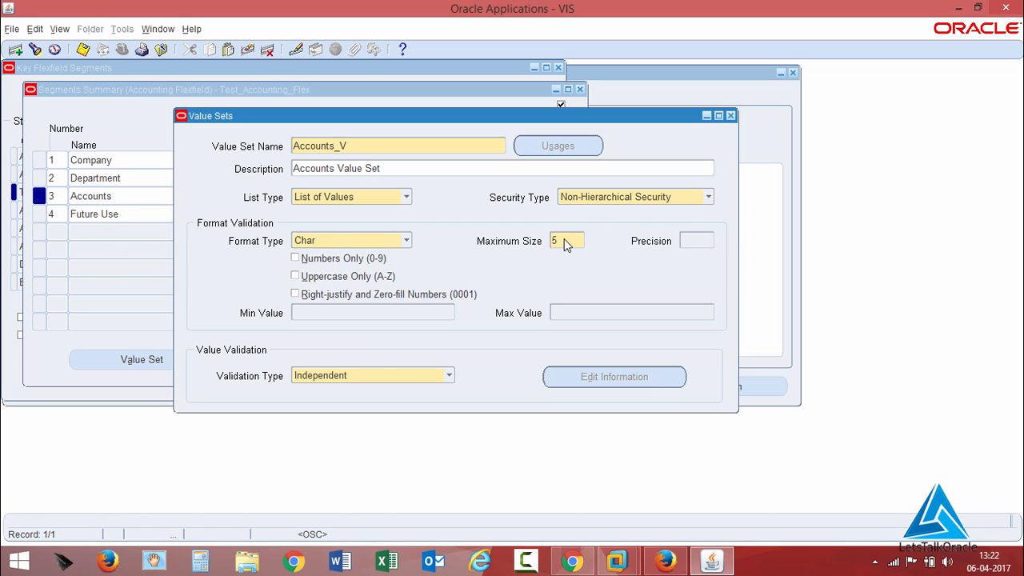
pyautogui.click(298, 294)
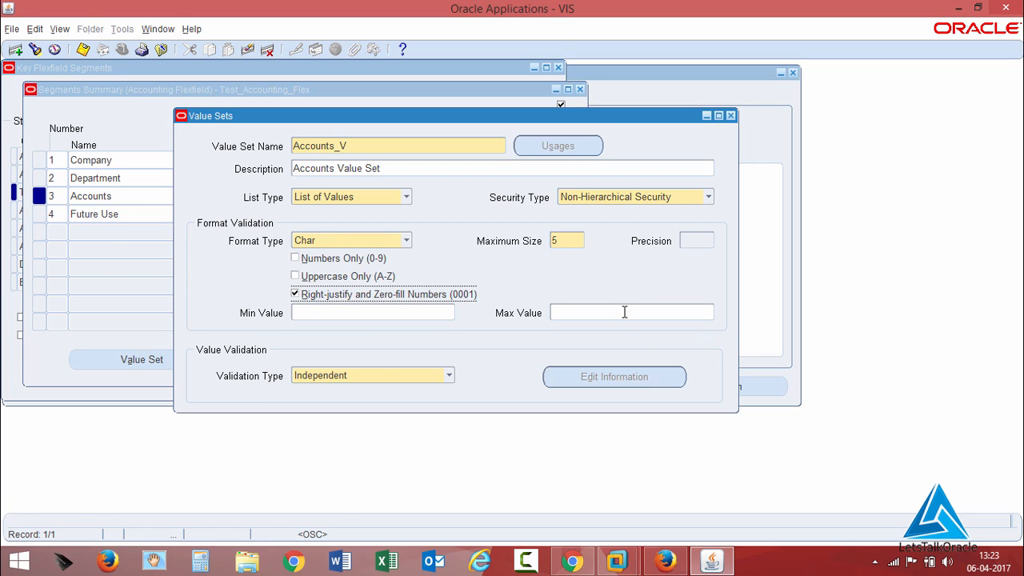
pyautogui.hotkey('ctrl', 's')
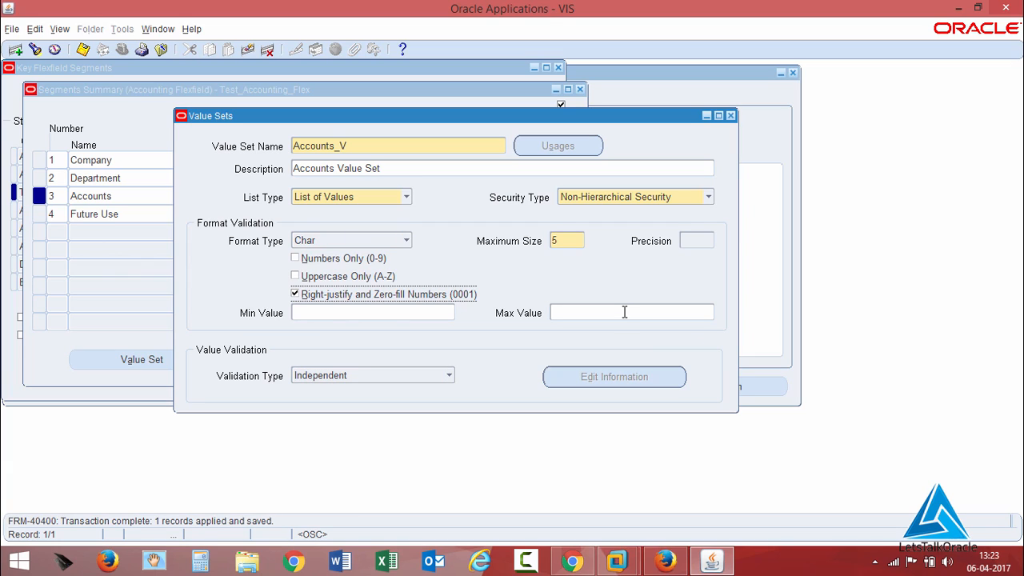
# Step: Copy the name Accounts_V, close its value set window and assign it to the Accounts segment
pyautogui.click(436, 147)
pyautogui.hotkey('ctrl', 'c')
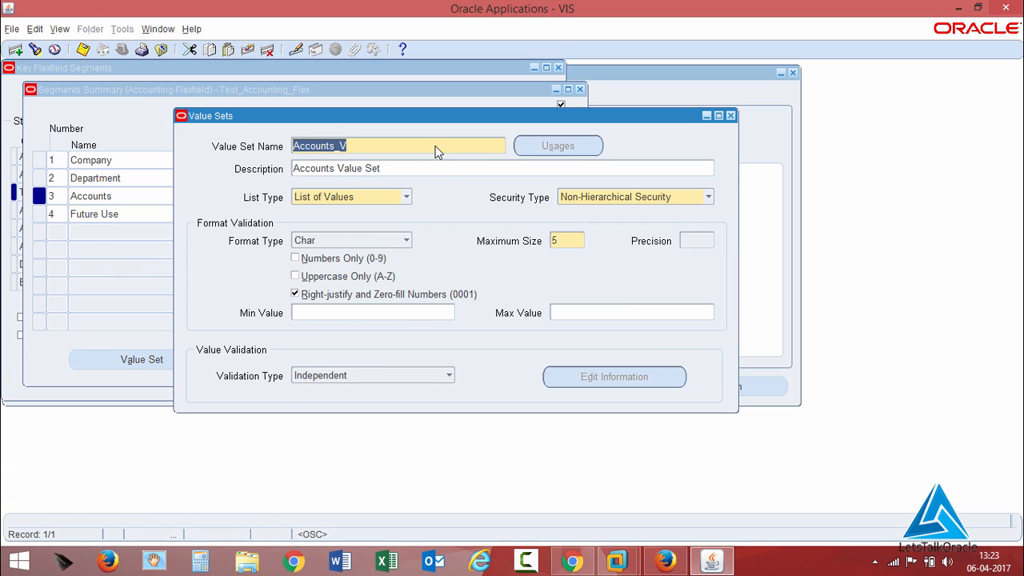
pyautogui.click(730, 116)
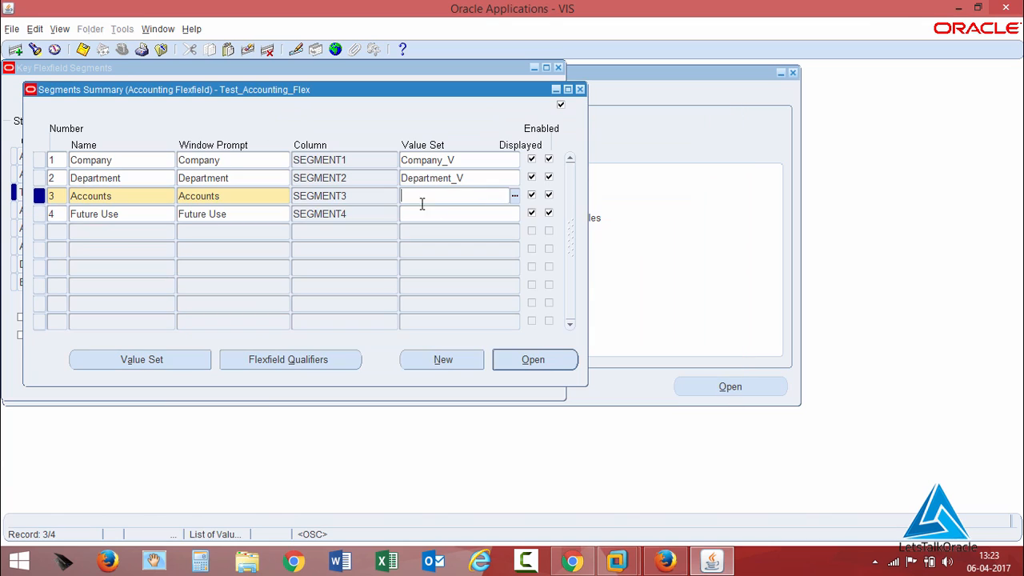
pyautogui.hotkey('ctrl', 'v')
# Step: Start a new value set for the Future Use segment, named Future Use_V with the description Future use Value Set
pyautogui.click(427, 213)
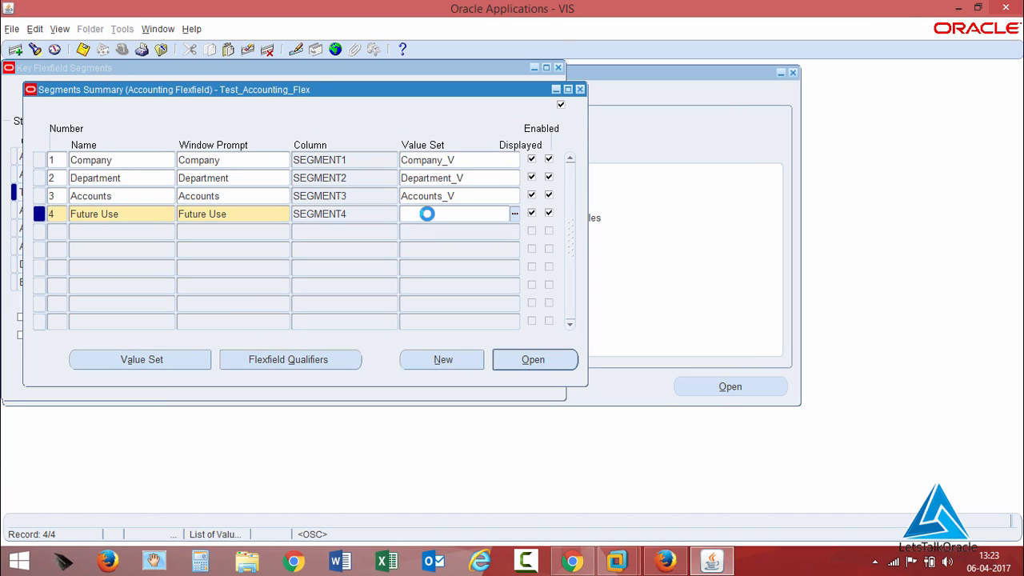
pyautogui.click(180, 359)
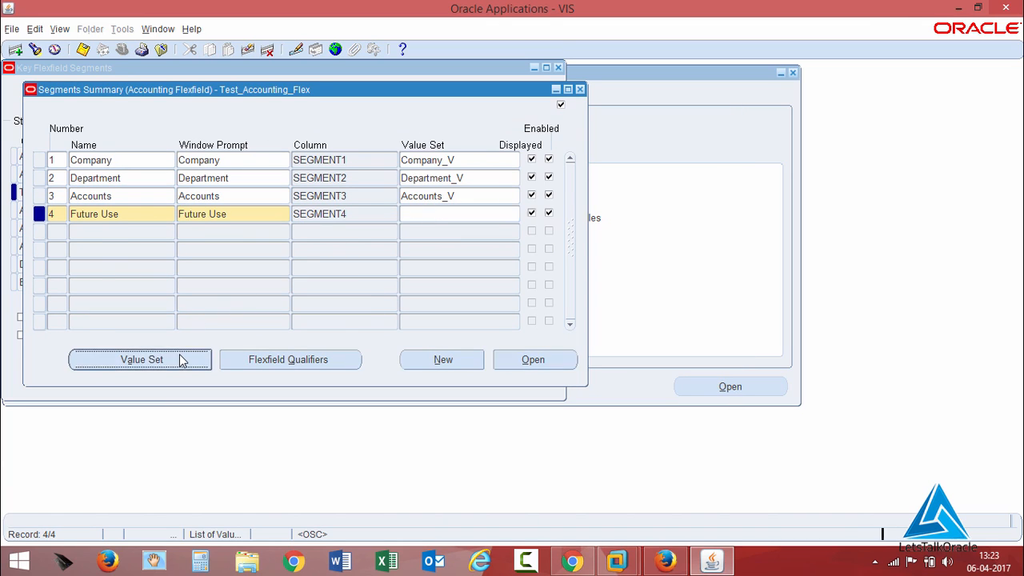
pyautogui.write('Futuer')
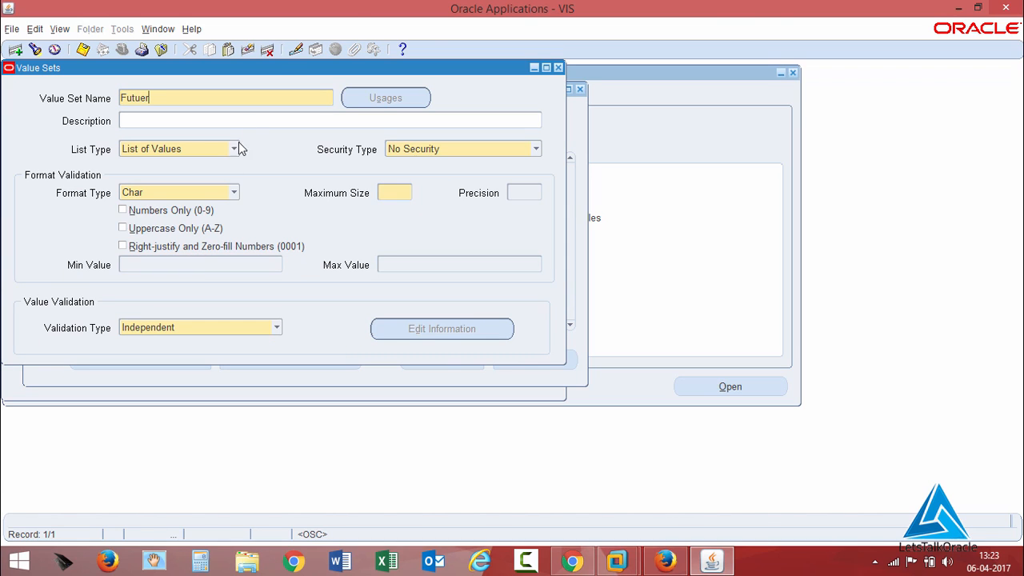
pyautogui.moveTo(280, 69); pyautogui.dragTo(452, 130)
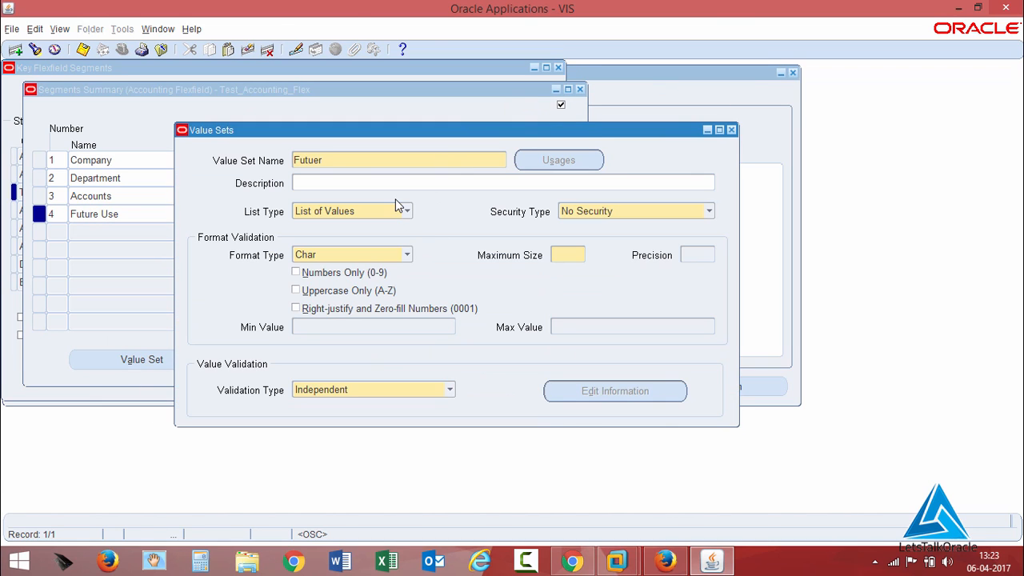
pyautogui.press('BackSpace')
pyautogui.press('BackSpace')
pyautogui.write('re Use_V')
pyautogui.click(338, 182)
pyautogui.write('Fy')
pyautogui.write('uture use')
pyautogui.write(' Value ')
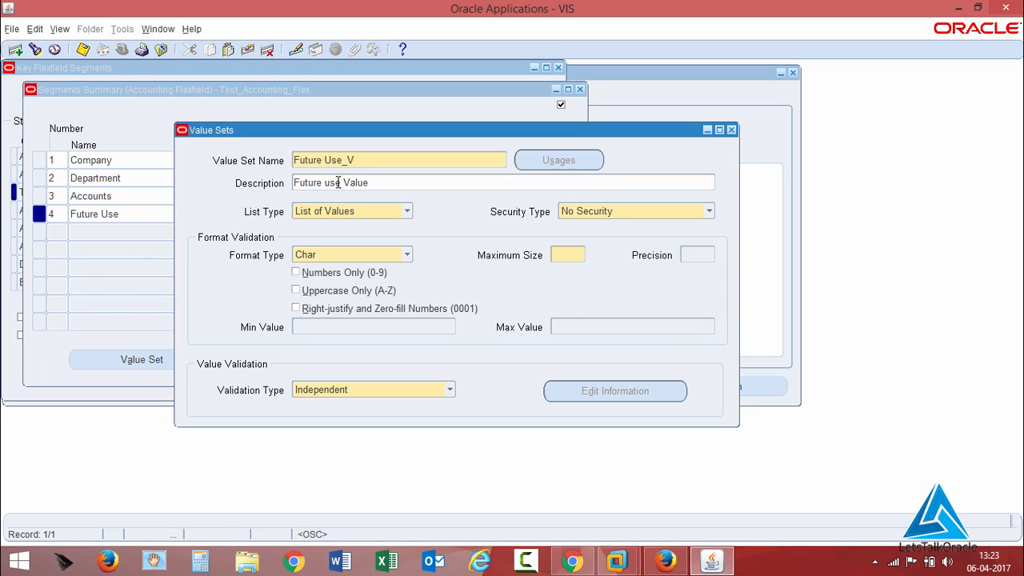
pyautogui.write('Set')
# Step: Give Future Use_V Non-Hierarchical Security, a maximum size of 3 and right-justified zero-filled numbers, and save it
pyautogui.click(645, 209)
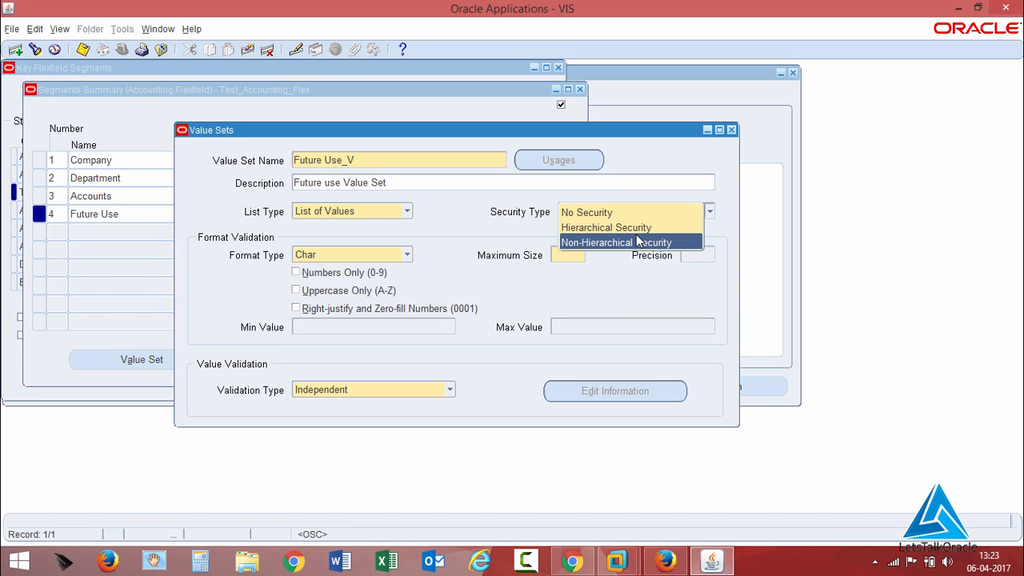
pyautogui.click(638, 240)
pyautogui.click(560, 256)
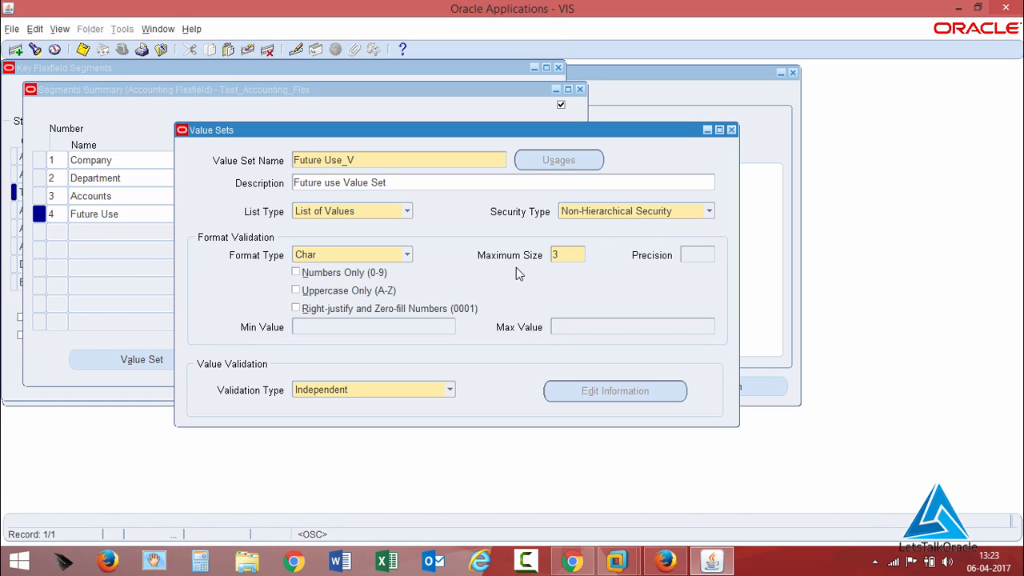
pyautogui.click(356, 310)
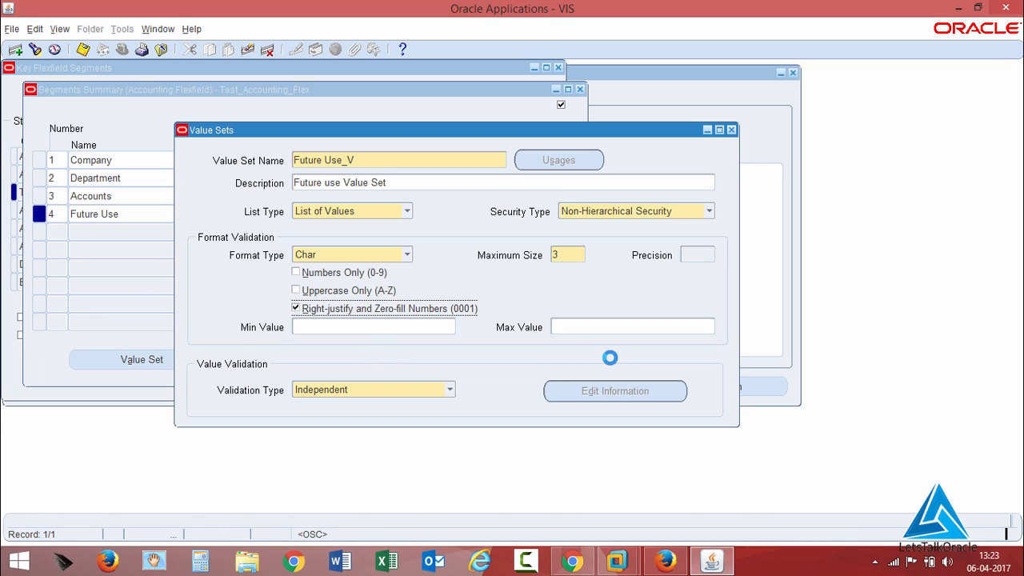
# Step: Assign the copied value set name Future Use_V to the Future Use segment, save the segments and close their summary
pyautogui.click(408, 164)
pyautogui.hotkey('ctrl', 'c')
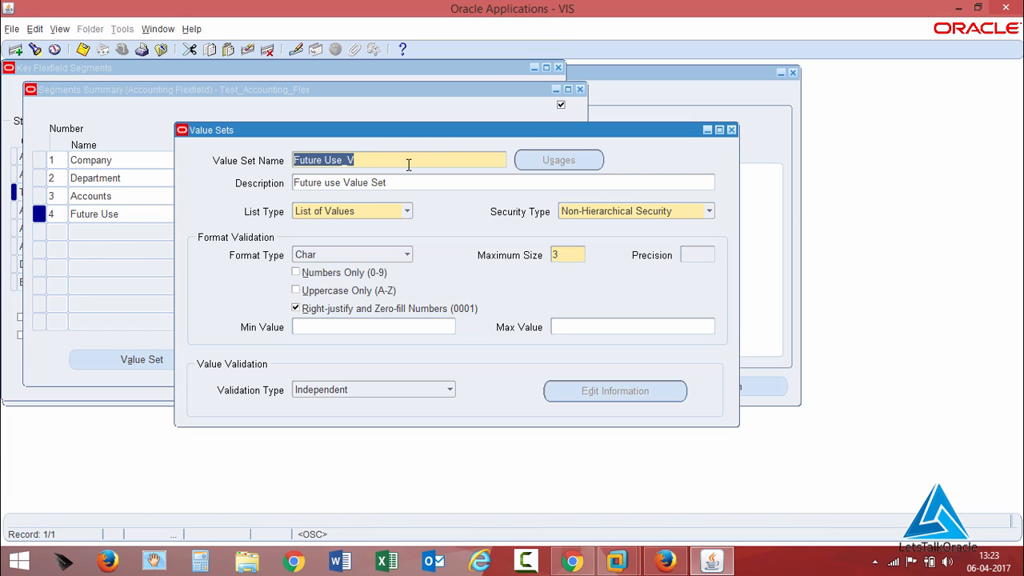
pyautogui.click(733, 132)
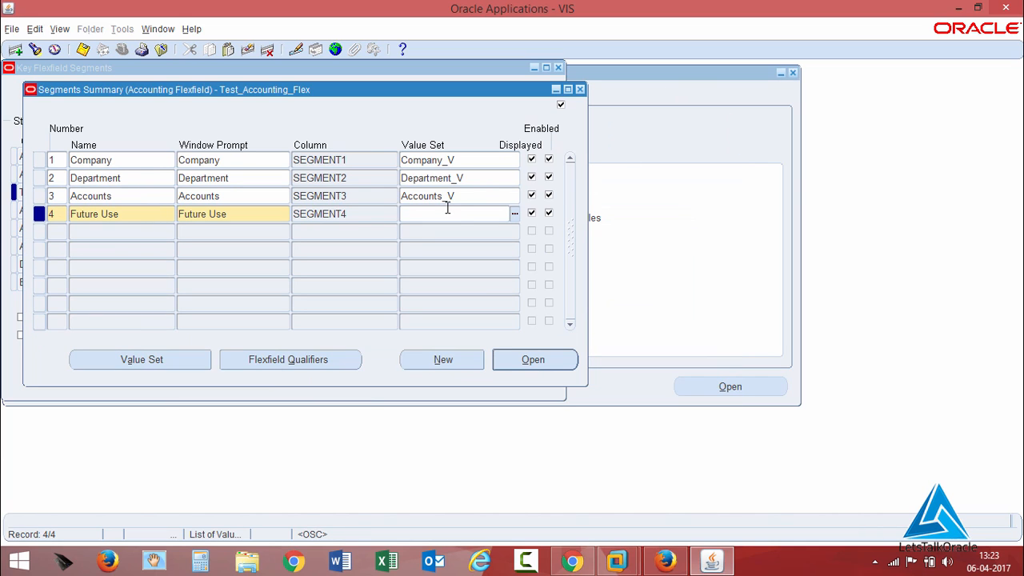
pyautogui.hotkey('ctrl', 'v')
pyautogui.hotkey('ctrl', 's')
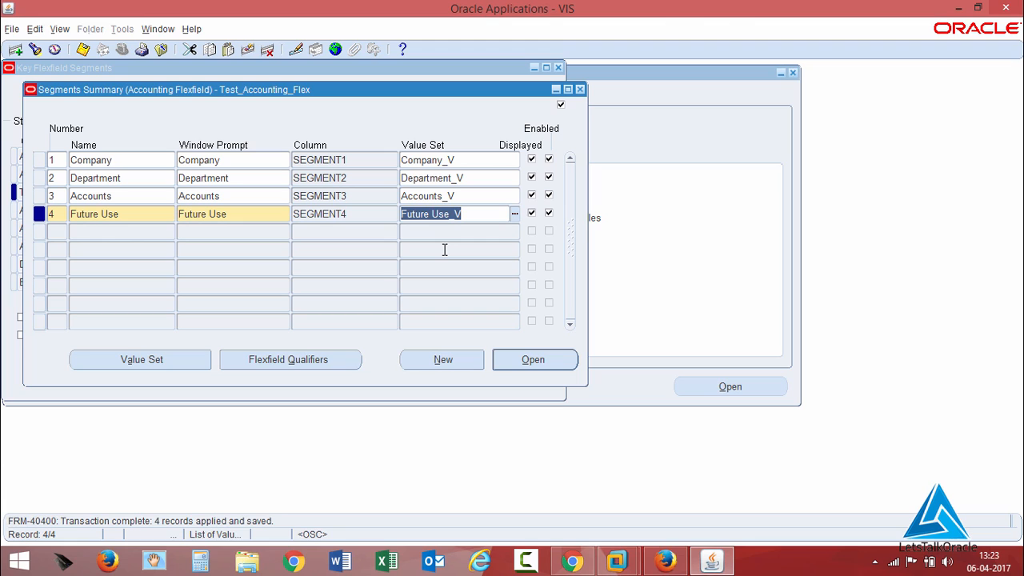
pyautogui.click(581, 90)
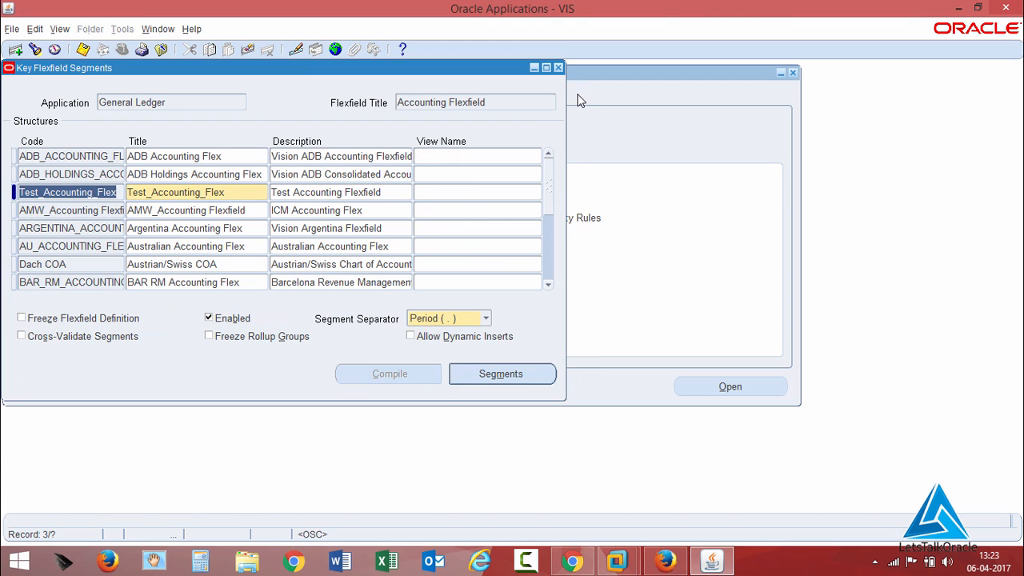
# Step: Allow dynamic inserts for the Test_Accounting_Flex structure and freeze its flexfield definition
pyautogui.click(34, 319)
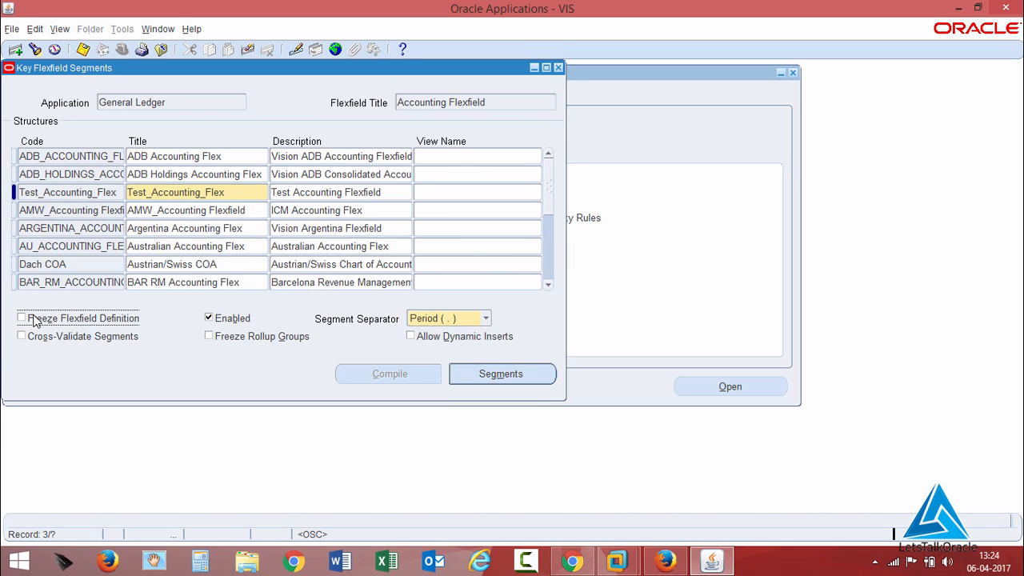
pyautogui.click(622, 328)
pyautogui.click(420, 339)
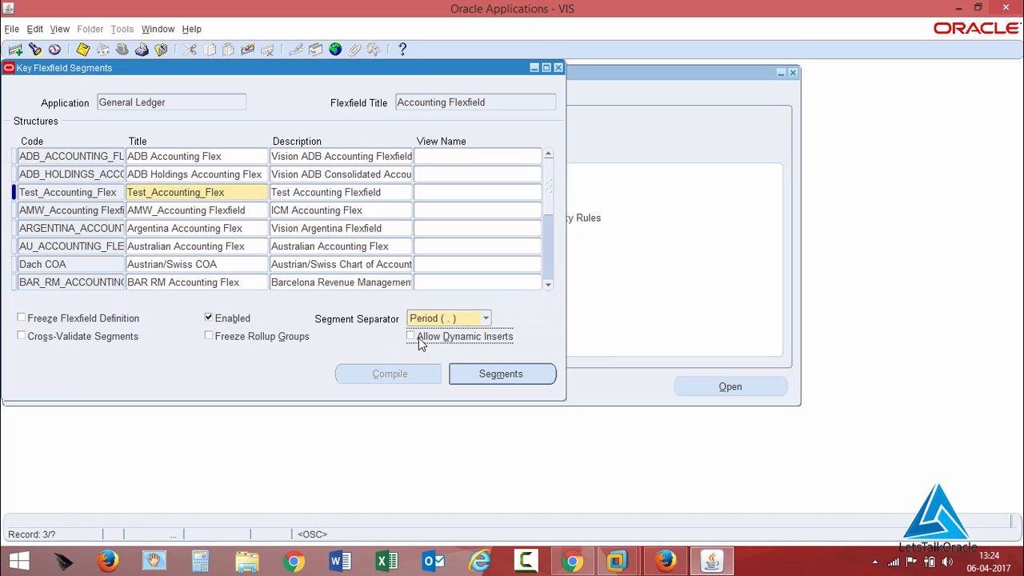
pyautogui.click(109, 321)
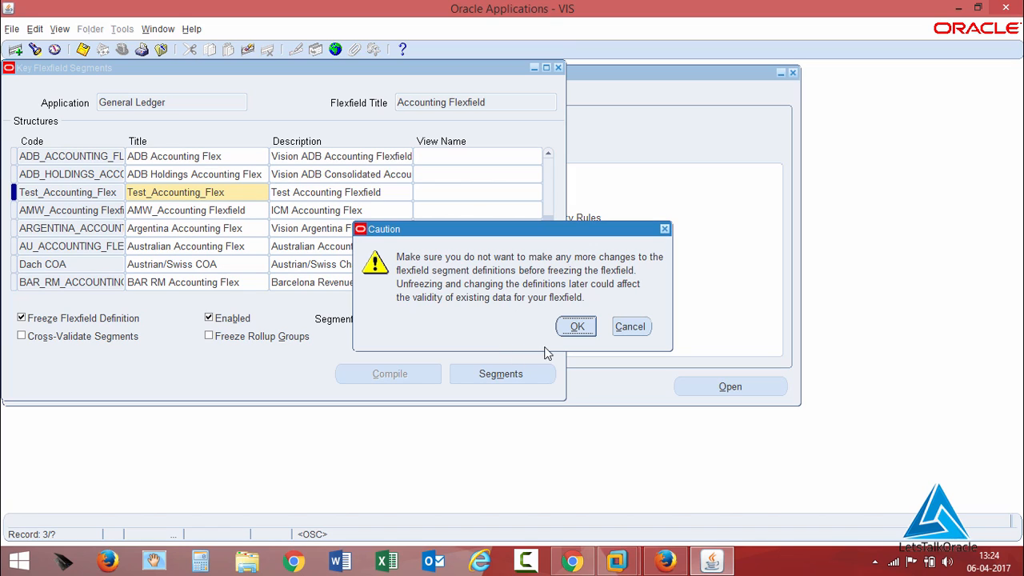
pyautogui.click(576, 326)
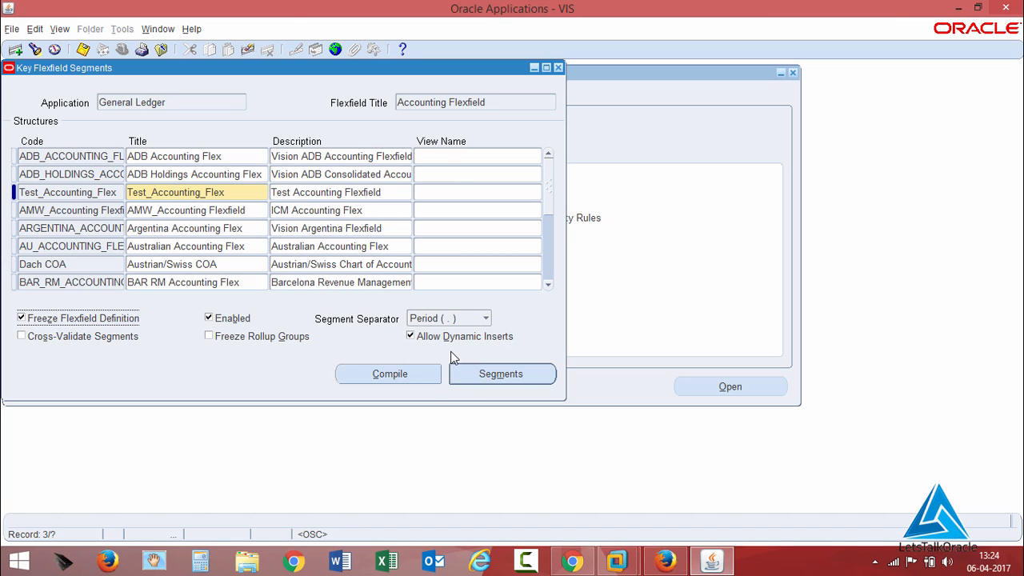
# Step: Compile the frozen Test_Accounting_Flex structure and acknowledge the compilation notes
pyautogui.click(391, 375)
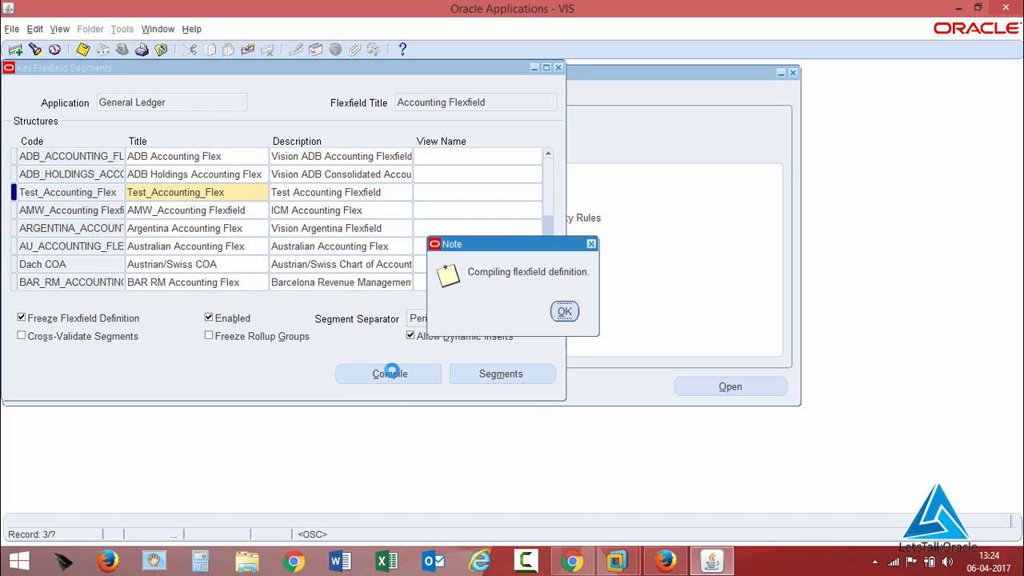
pyautogui.click(567, 312)
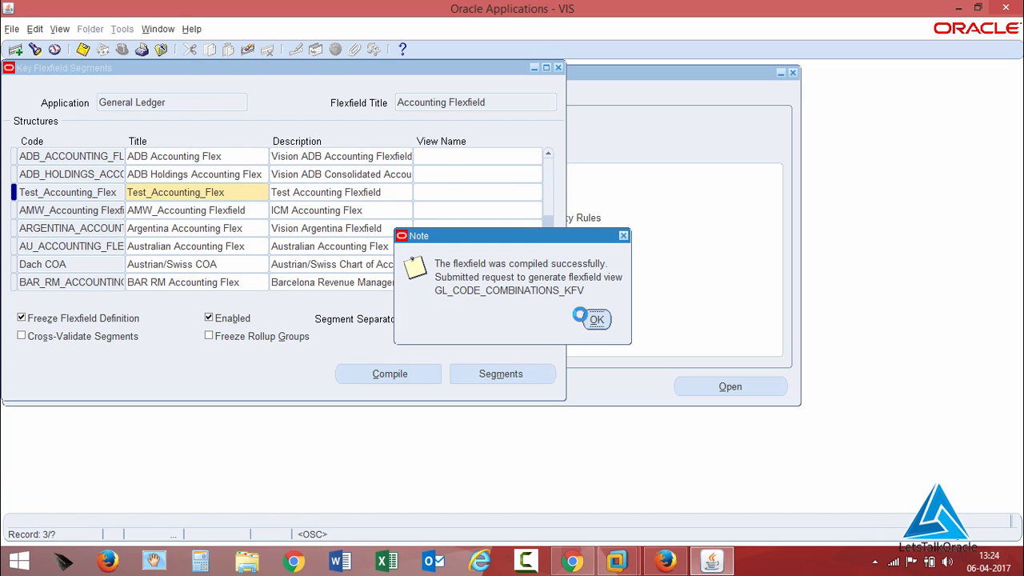
pyautogui.click(594, 320)
# Step: Find all own concurrent requests and refresh the list repeatedly to check the phase and status of the flexfield requests
pyautogui.click(59, 29)
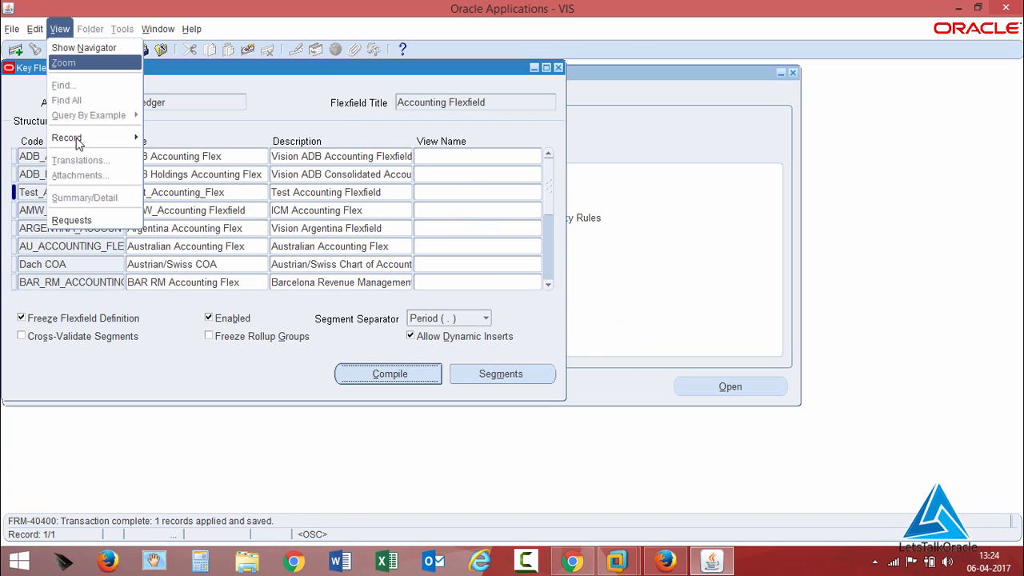
pyautogui.click(91, 223)
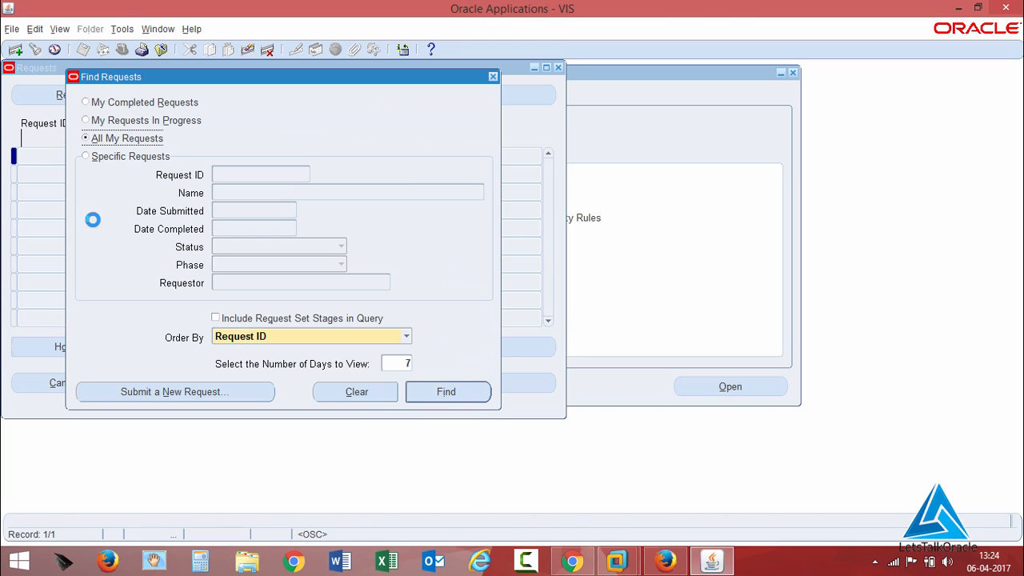
pyautogui.click(446, 392)
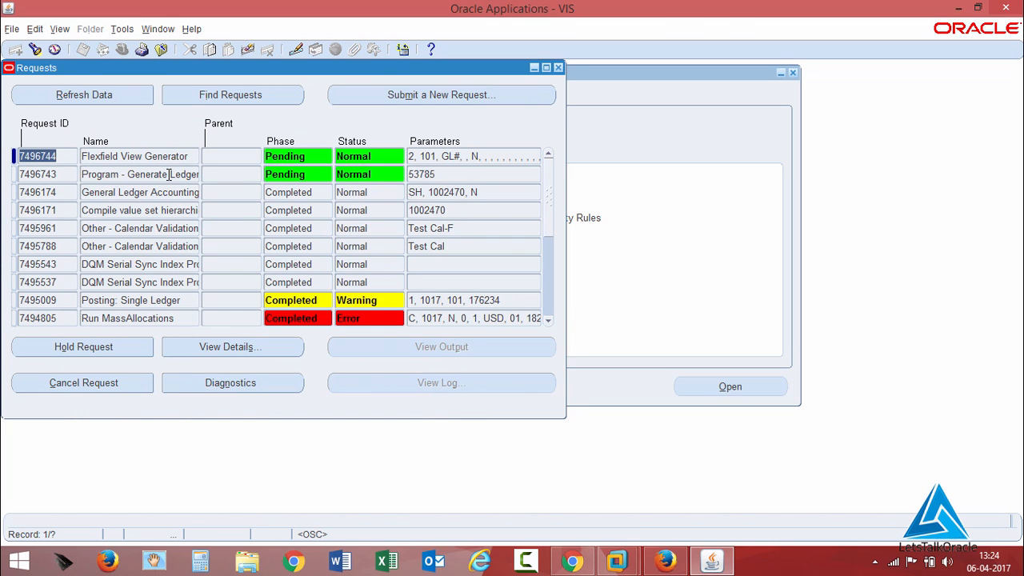
pyautogui.click(111, 97)
pyautogui.click(112, 98)
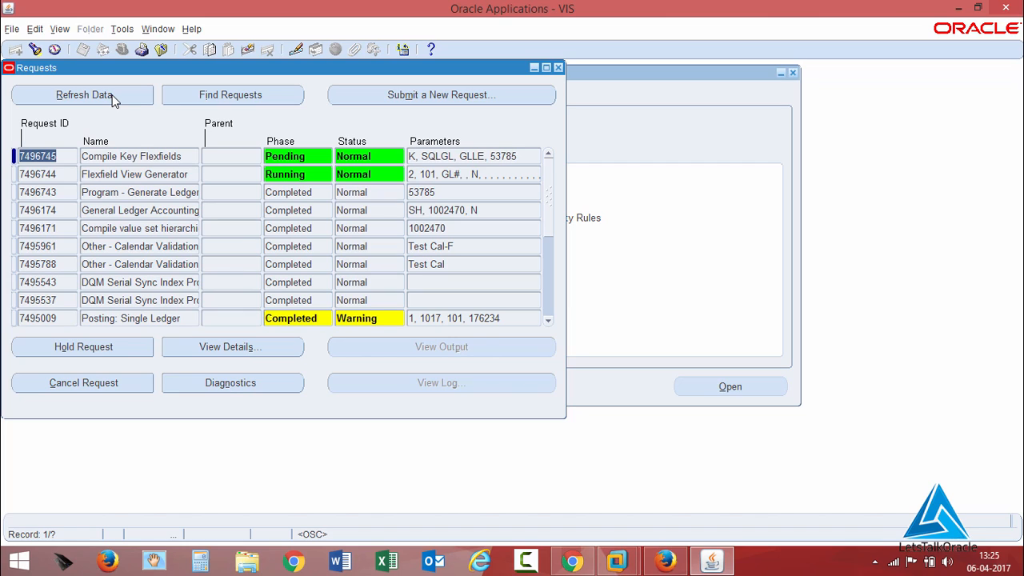
pyautogui.click(112, 97)
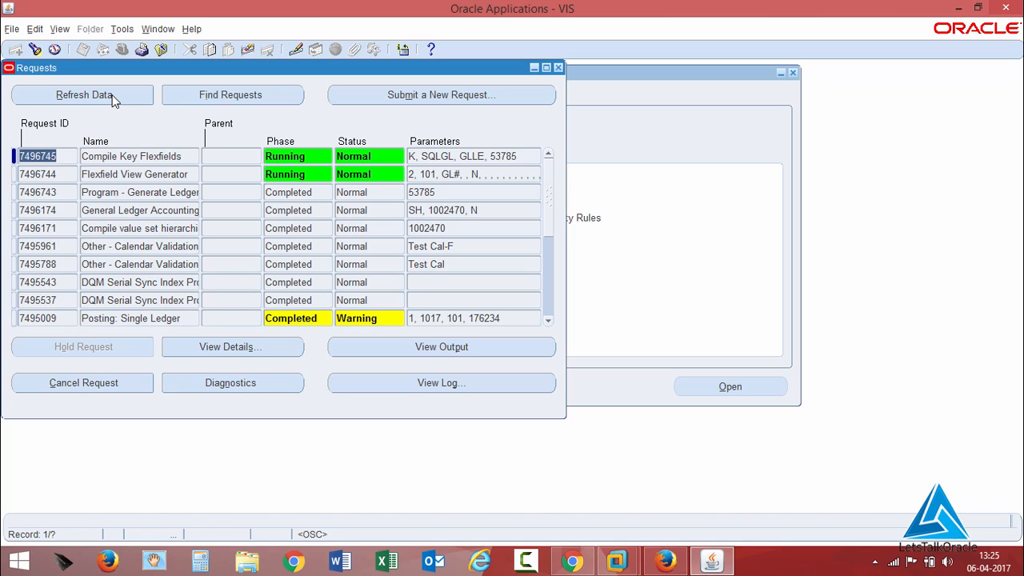
pyautogui.click(112, 98)
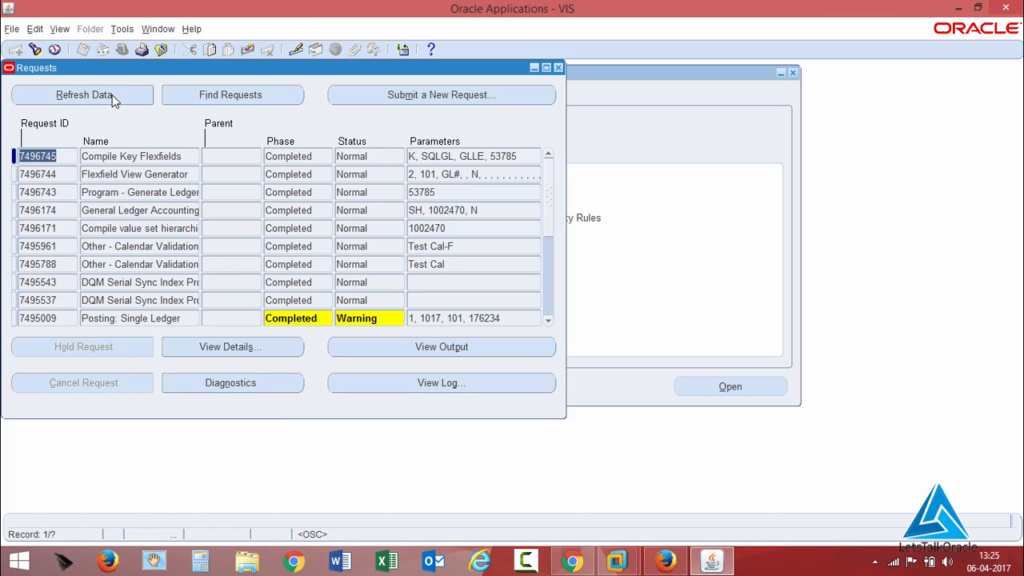